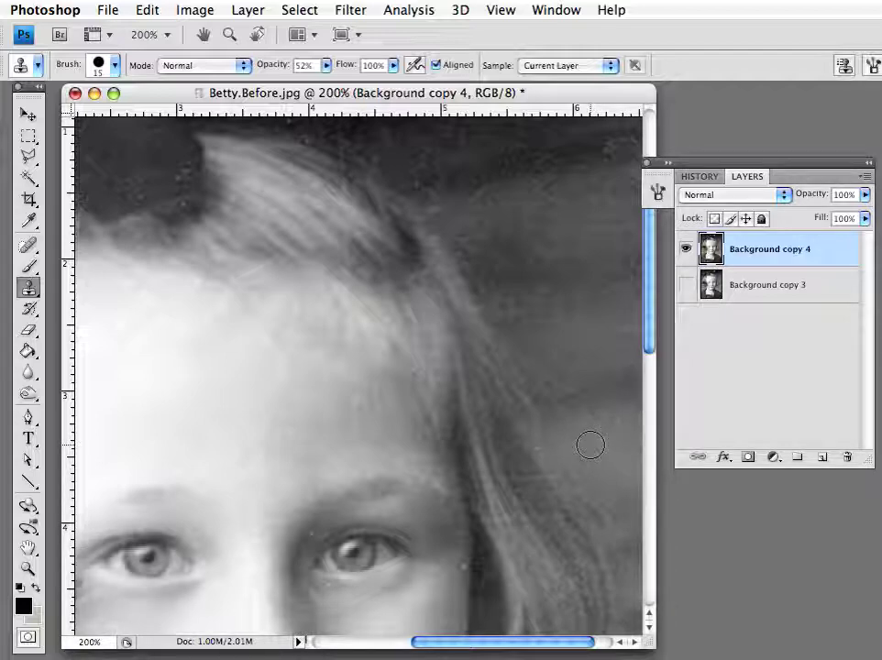
Choose the Clone Stamp tool and set its brush diameter to 13 px.
left_click_drag(511, 647, 532, 645)
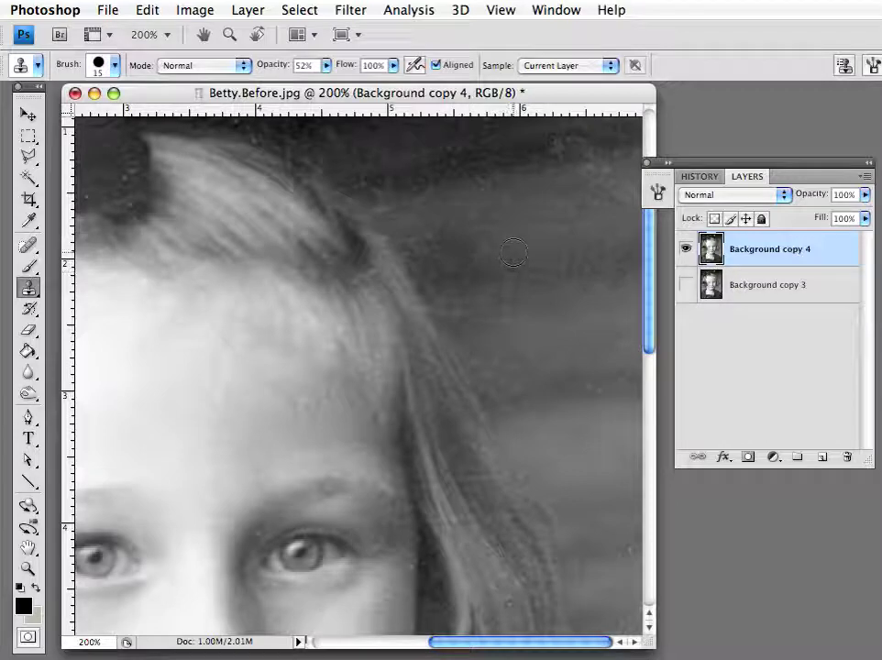
mouse_move(512, 253)
left_mouse_down()
mouse_move(532, 214)
mouse_move(517, 224)
left_mouse_up()
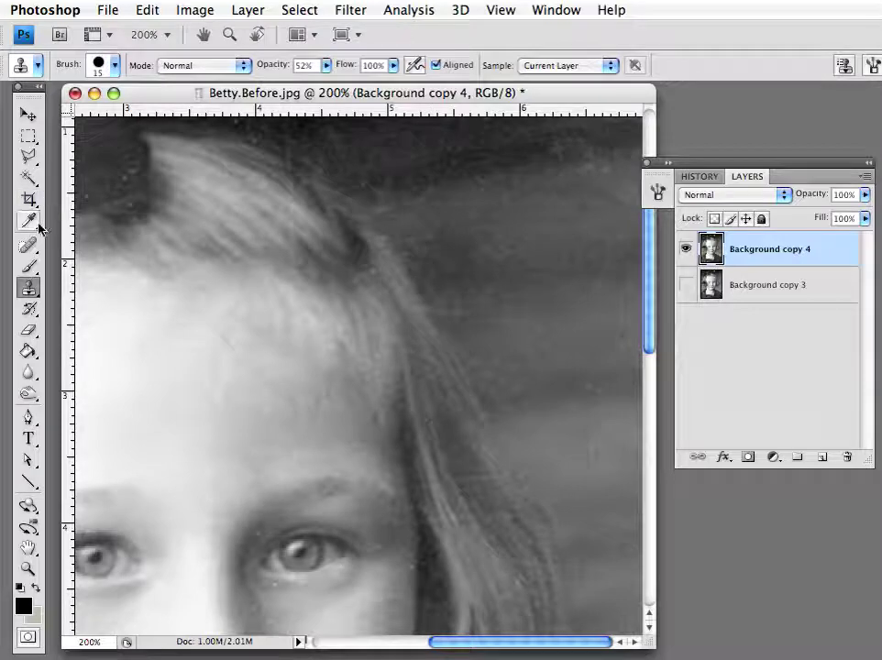
left_click(37, 296)
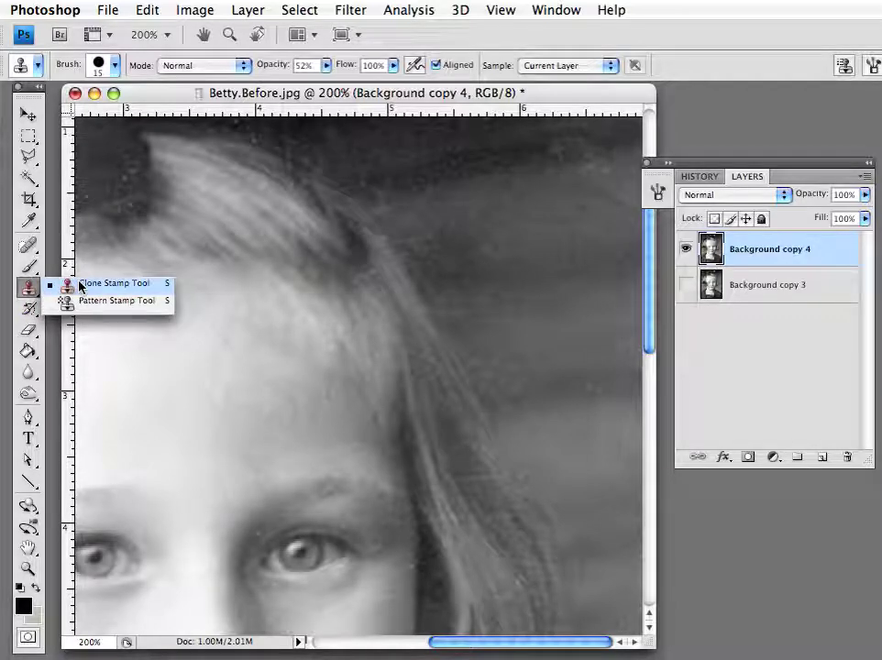
left_click(79, 286)
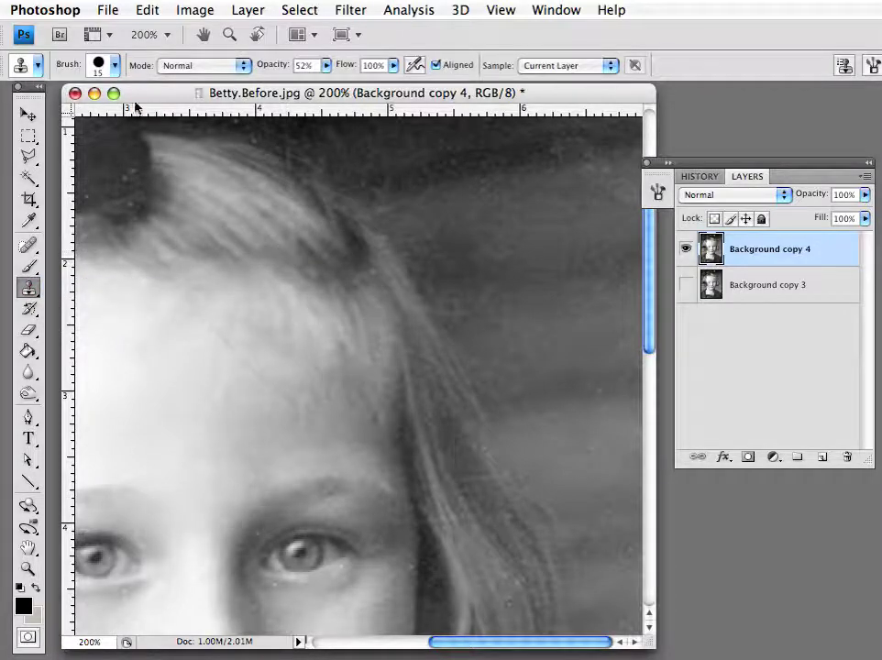
left_click(113, 66)
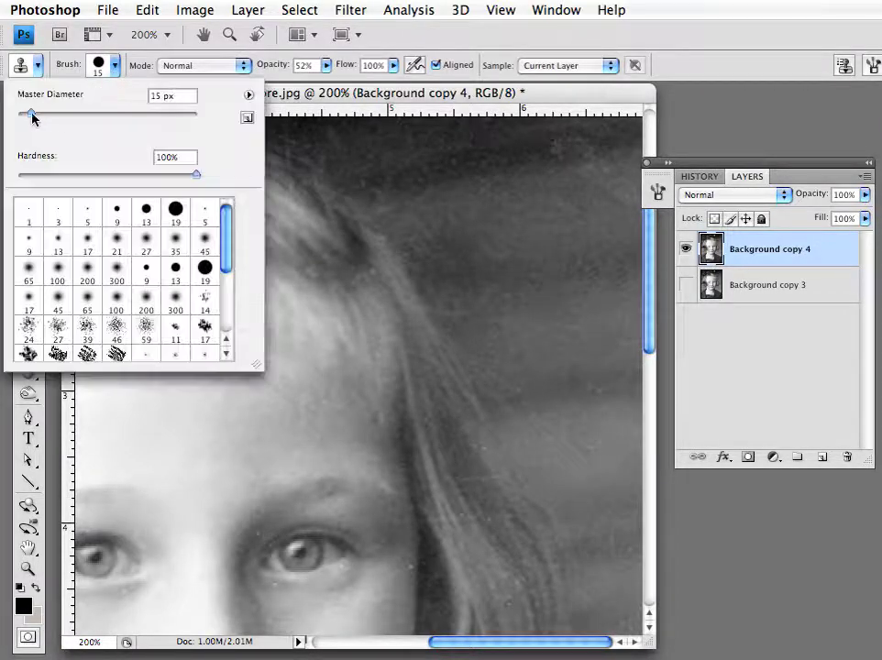
left_click_drag(32, 112, 27, 115)
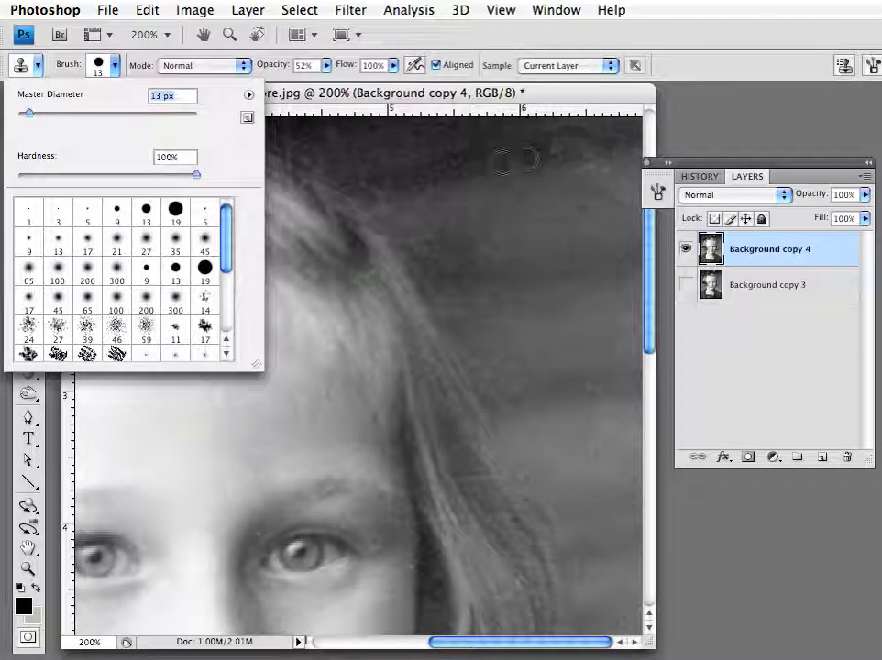
left_click(73, 73)
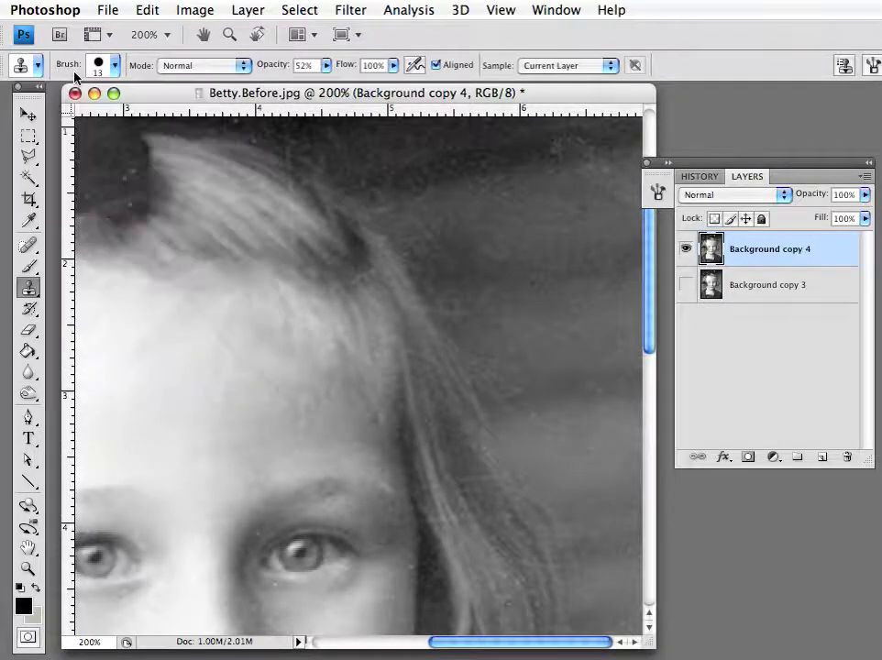
Keep the clone brush in Normal mode and set its opacity to 100%.
left_click(224, 68)
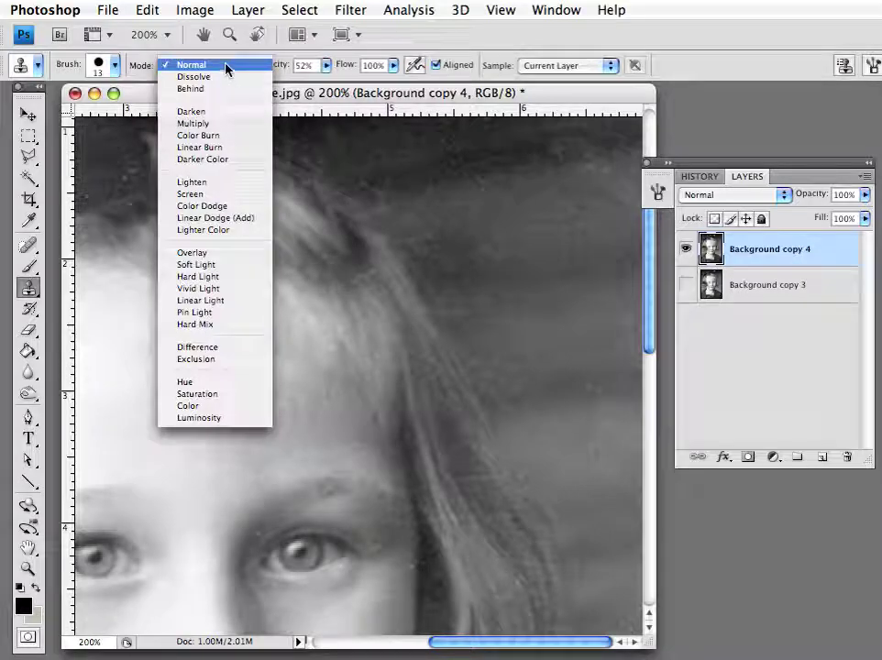
left_click(225, 68)
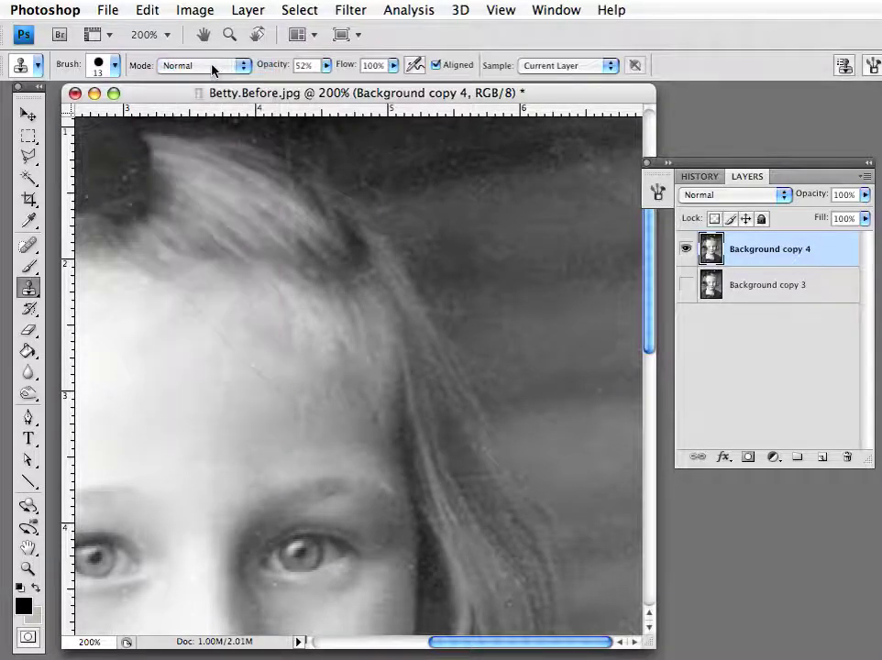
left_click(327, 66)
left_click_drag(331, 86, 394, 95)
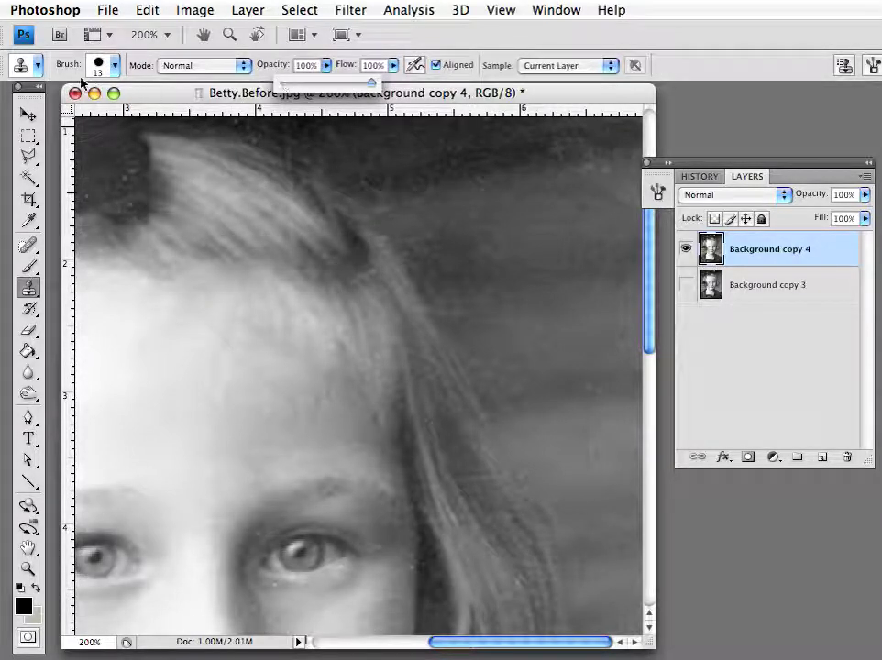
left_click_drag(279, 68, 353, 83)
left_click(326, 67)
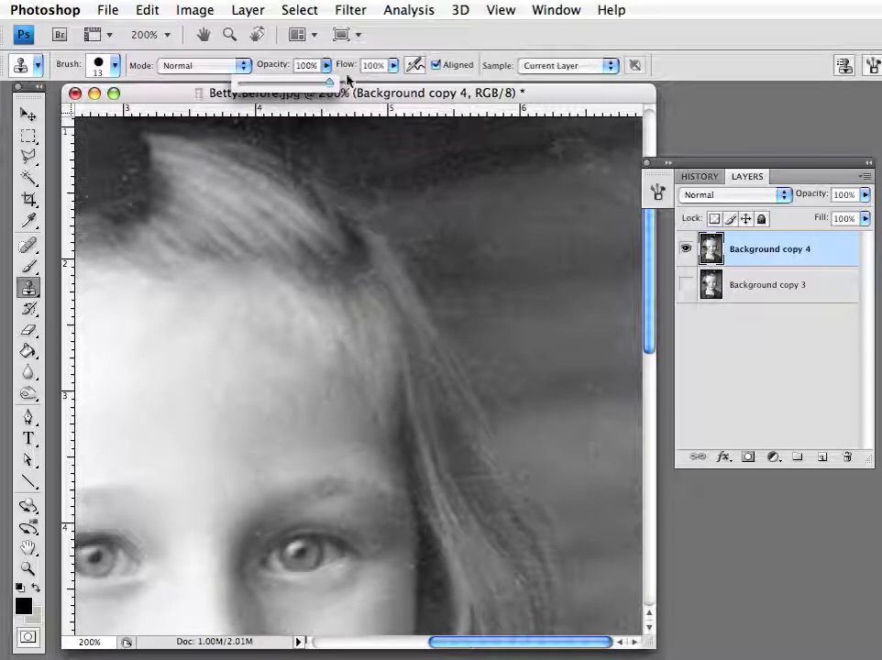
left_click(346, 81)
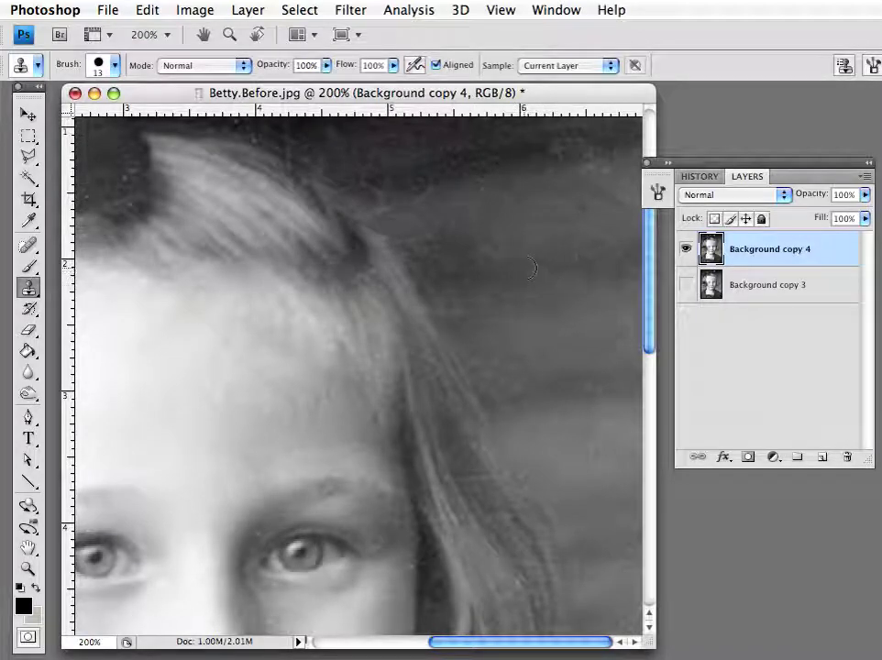
Clone clean dark background over the specks in the dark band to the upper right of the girl's hair.
left_click(485, 171, "alt")
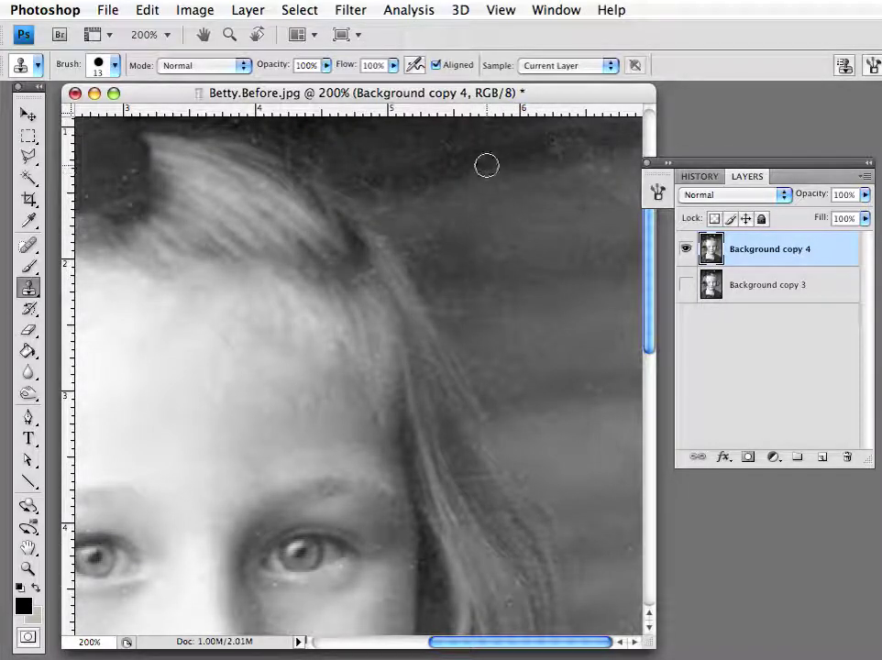
left_click_drag(486, 165, 498, 158)
left_click(496, 160, "alt")
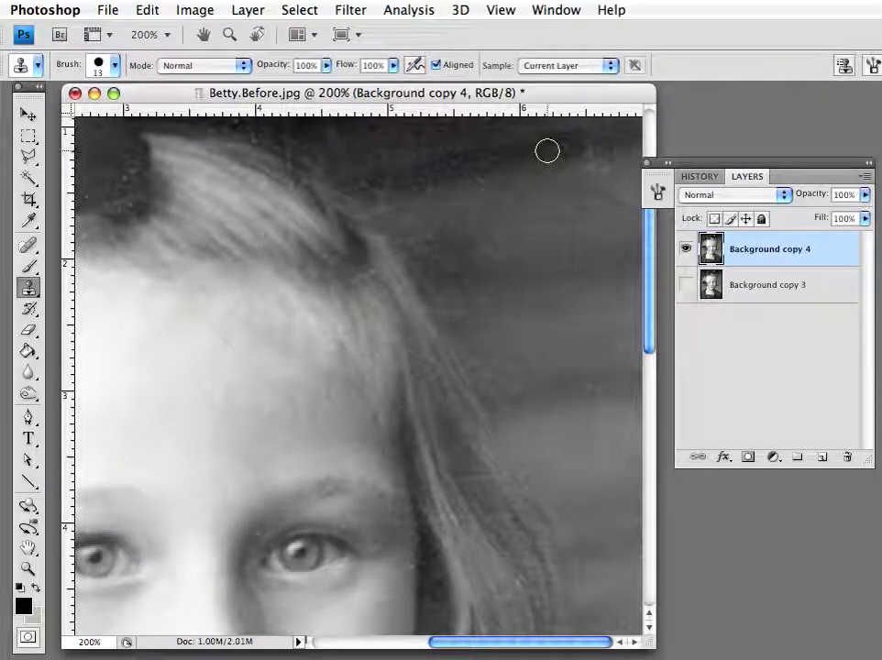
mouse_move(555, 146)
left_mouse_down()
mouse_move(599, 140)
mouse_move(535, 155)
left_mouse_up()
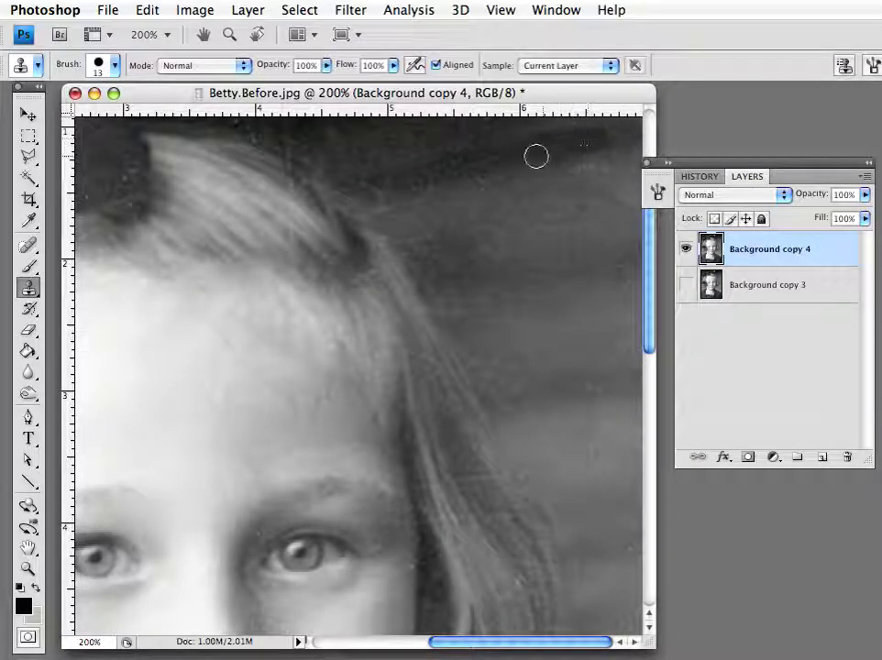
Lower the clone brush opacity to 37% and blend sampled background over the pale specks beneath the upper-right dark band.
left_click(326, 66)
left_click_drag(327, 73, 273, 95)
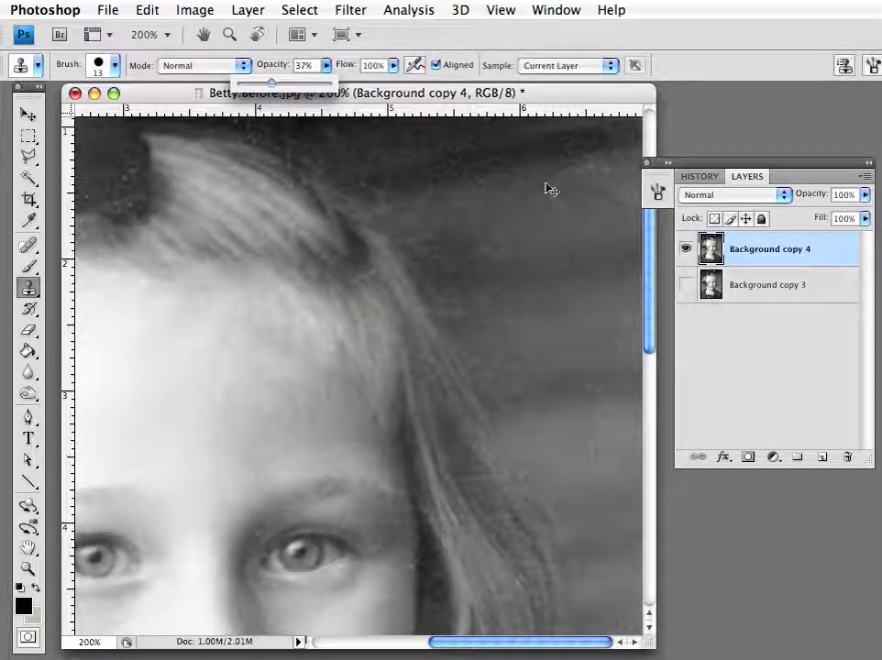
left_click(498, 153, "alt")
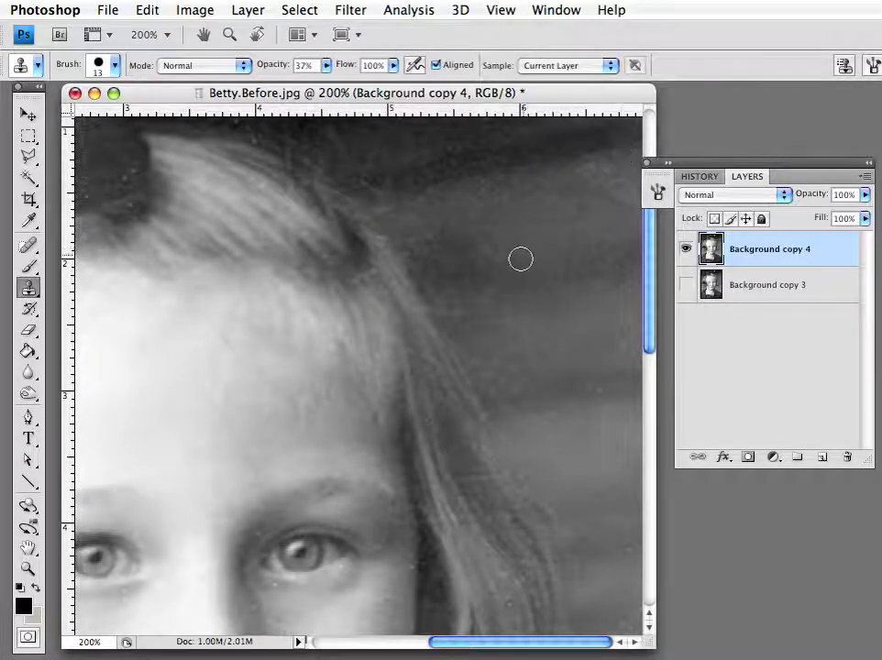
mouse_move(511, 195)
left_mouse_down()
mouse_move(557, 209)
mouse_move(446, 212)
mouse_move(507, 195)
mouse_move(593, 226)
mouse_move(579, 204)
mouse_move(555, 206)
mouse_move(605, 199)
mouse_move(526, 187)
mouse_move(608, 158)
left_mouse_up()
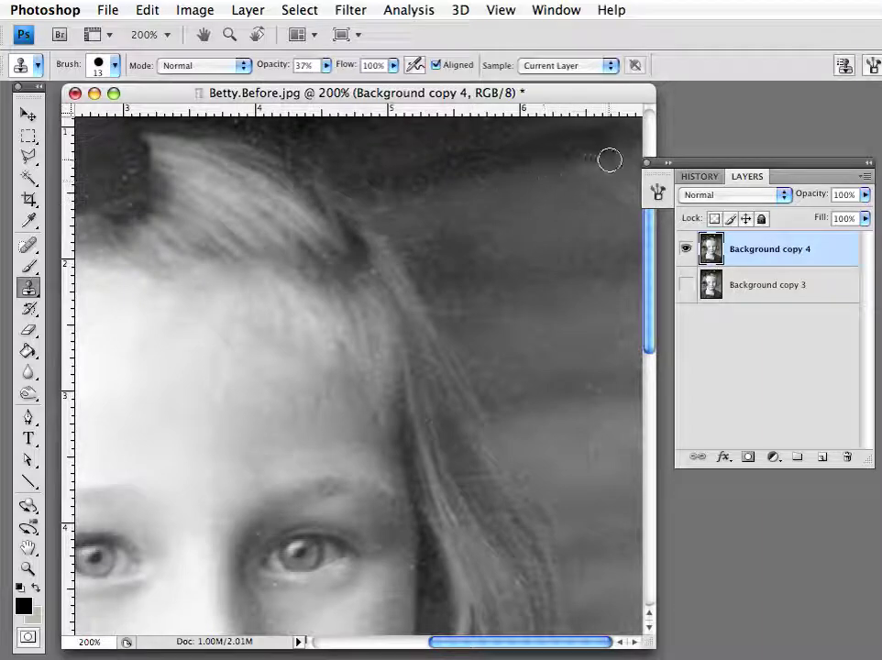
Clone nearby background over the small specks along the darker band to the right of the hair.
left_click(579, 335, "alt")
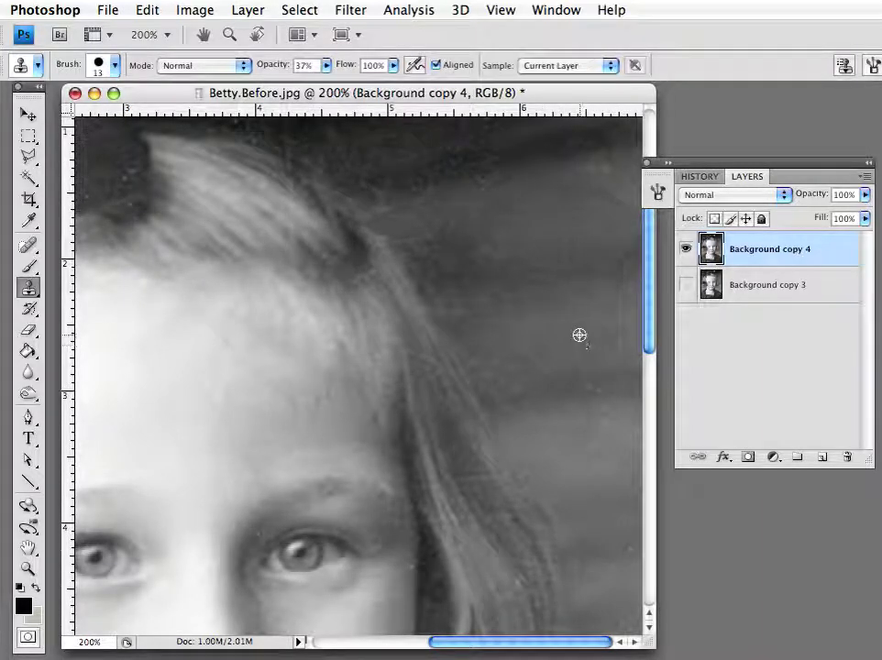
left_click(557, 390, "alt")
left_click(582, 388)
left_click(600, 389)
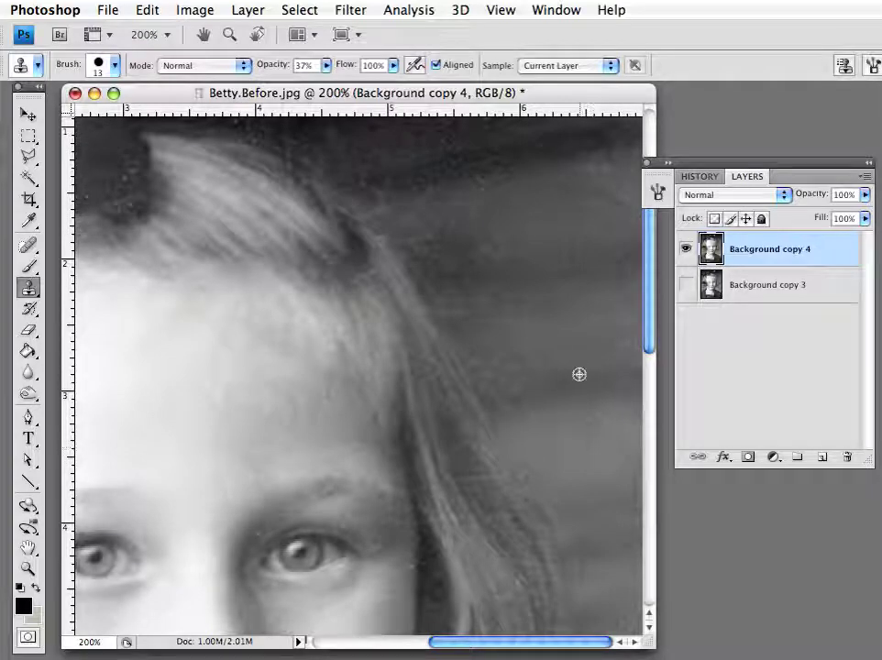
Try a darker sample on the lighter background band beside the hair, replacing it with tone cloned from right next to it.
left_click(574, 346, "alt")
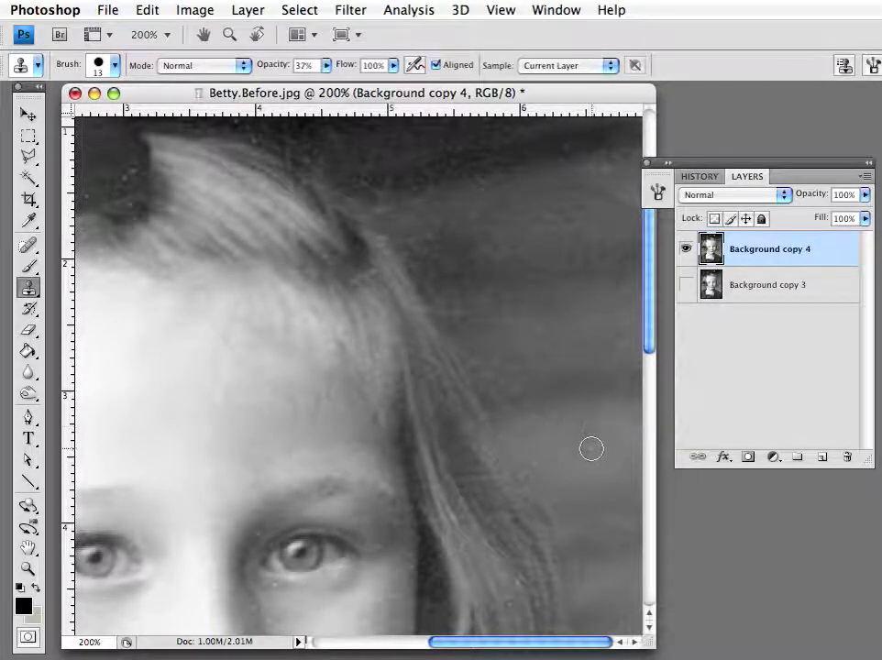
left_click_drag(591, 448, 592, 443)
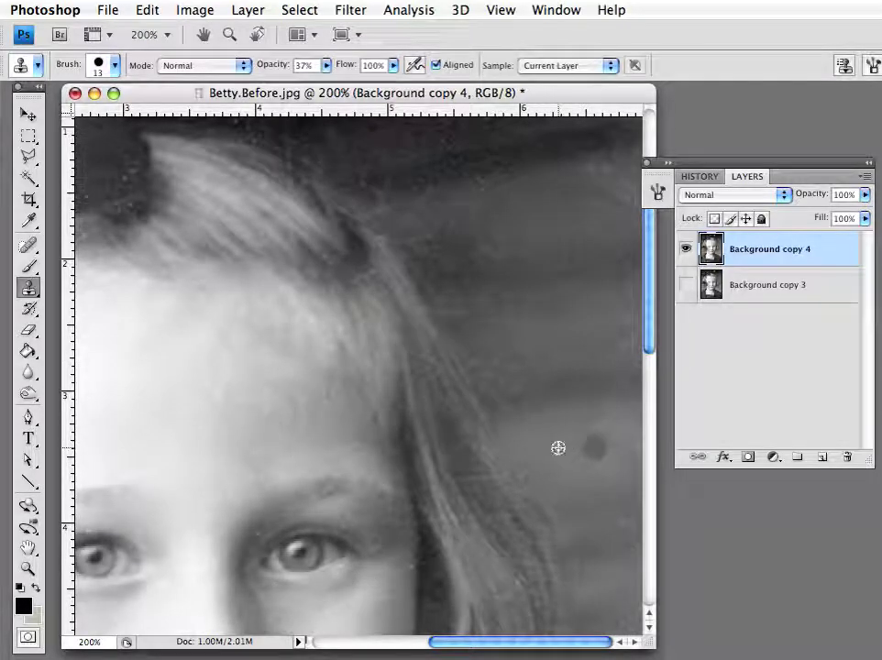
left_click(562, 449, "alt")
left_click(589, 447)
left_click(587, 450)
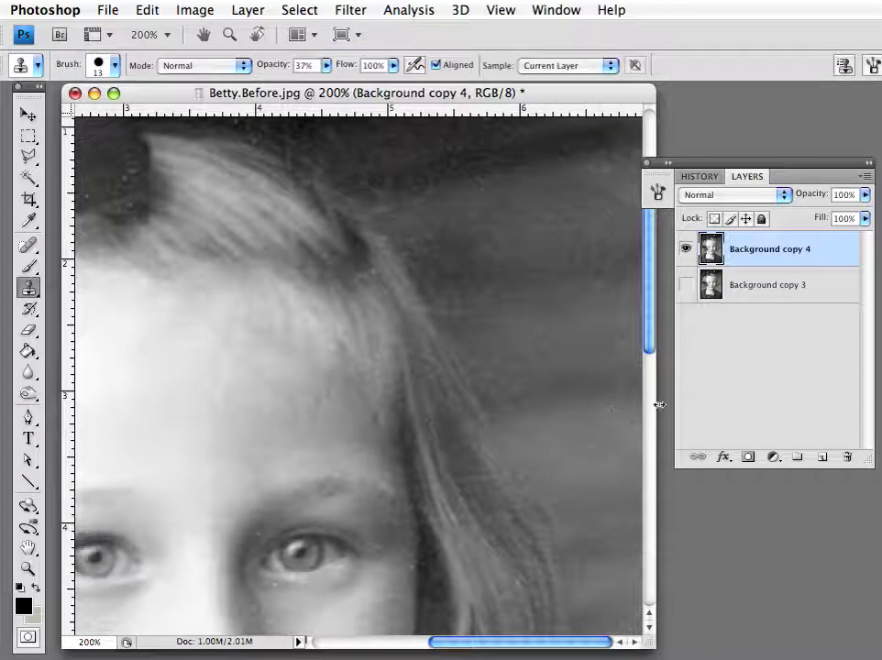
Resample adjacent tones repeatedly and clone out the remaining blemishes across the striped background to the right of the hair.
left_click(613, 409, "alt")
left_click(587, 416)
left_click(604, 394, "alt")
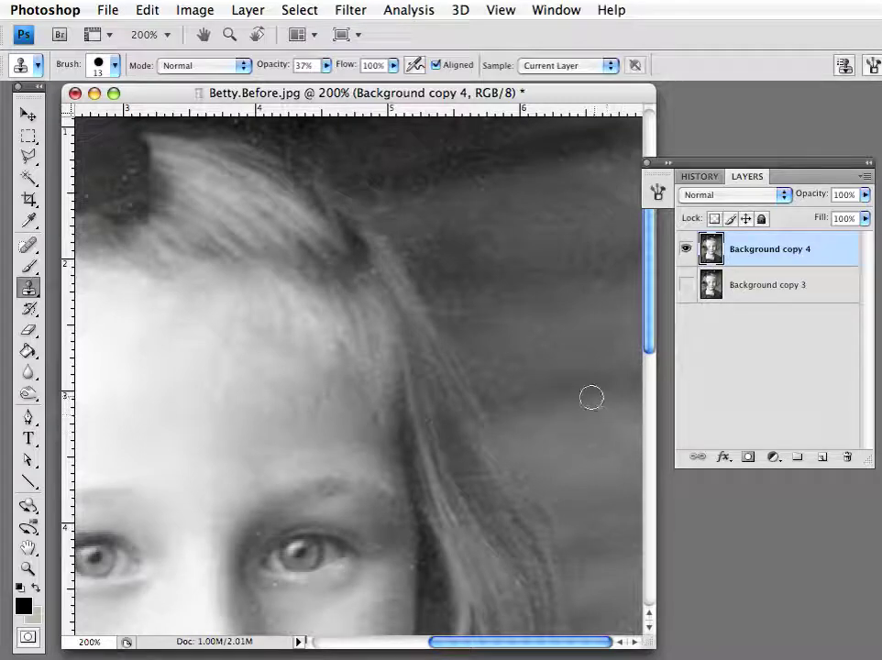
left_click(560, 403)
left_click(595, 474, "alt")
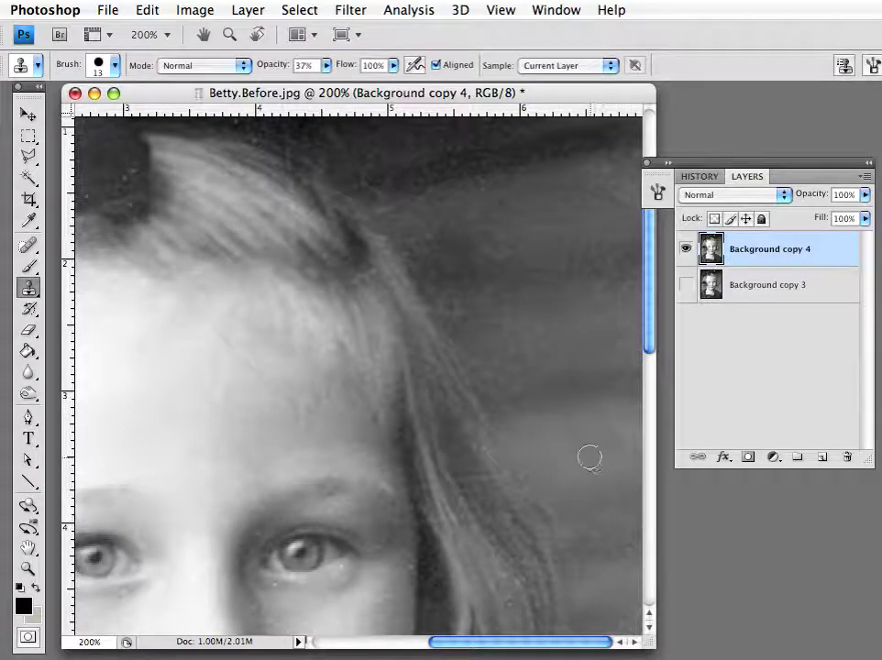
left_click(556, 449)
mouse_move(556, 449)
left_mouse_down()
mouse_move(563, 395)
mouse_move(571, 396)
mouse_move(528, 410)
mouse_move(549, 353)
mouse_move(537, 357)
mouse_move(558, 340)
mouse_move(537, 326)
mouse_move(555, 325)
mouse_move(575, 394)
left_mouse_up()
mouse_move(521, 379)
left_mouse_down()
mouse_move(523, 335)
mouse_move(496, 321)
left_mouse_up()
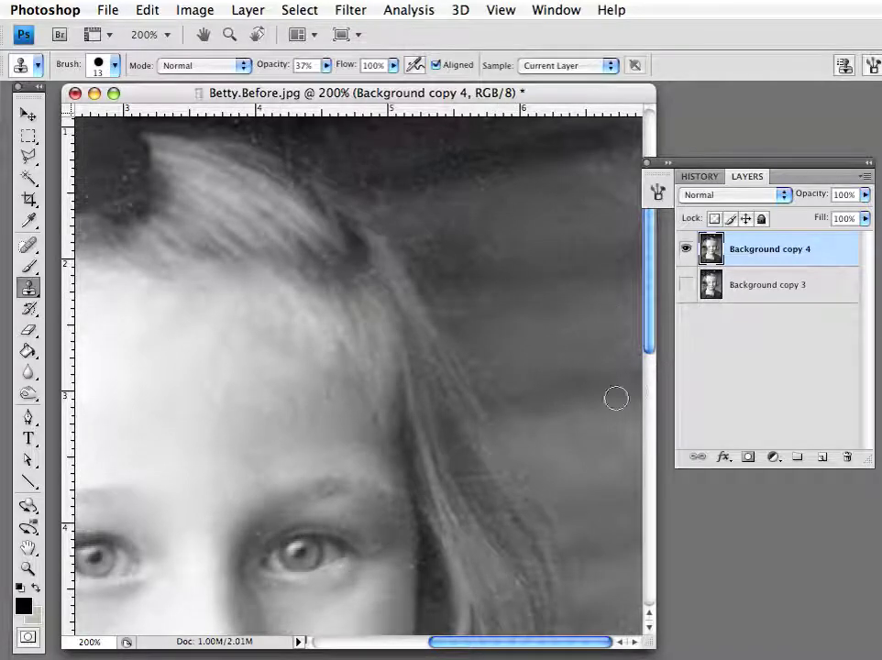
Examine the face, hair and surrounding background at 100%, 200% and 300% zoom for remaining specks and scratches.
left_click_drag(650, 336, 650, 424)
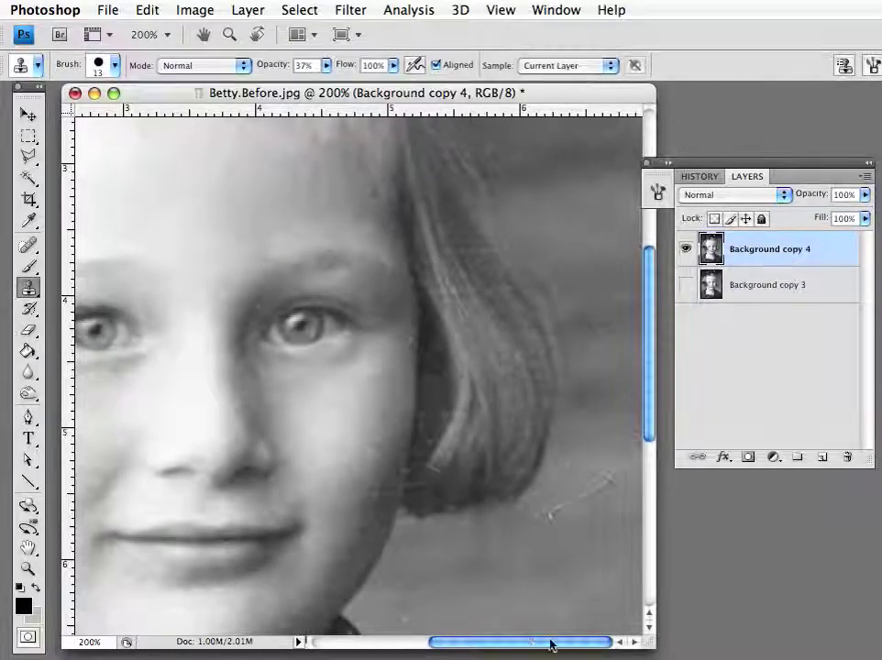
left_click_drag(551, 642, 516, 648)
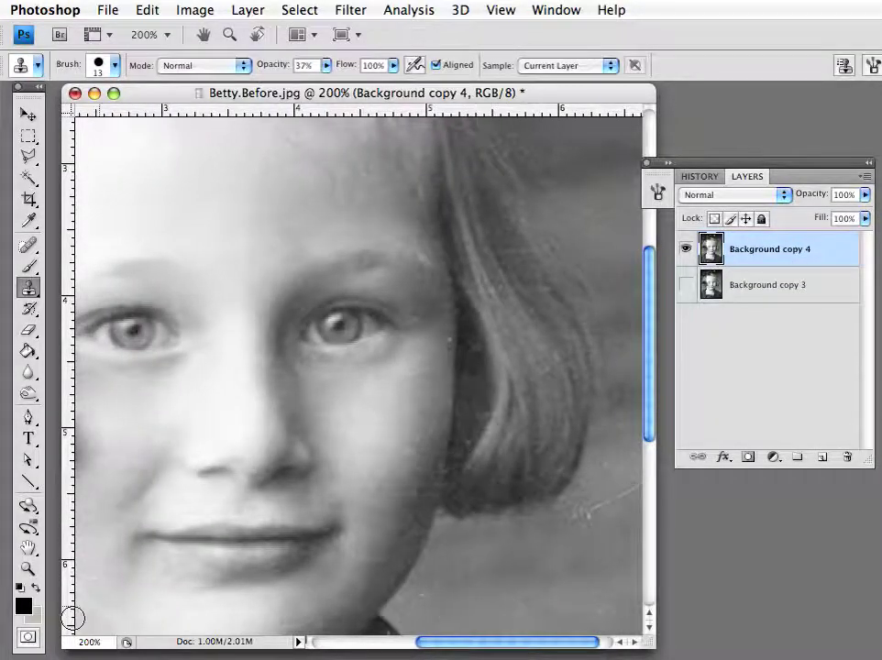
left_click(28, 568)
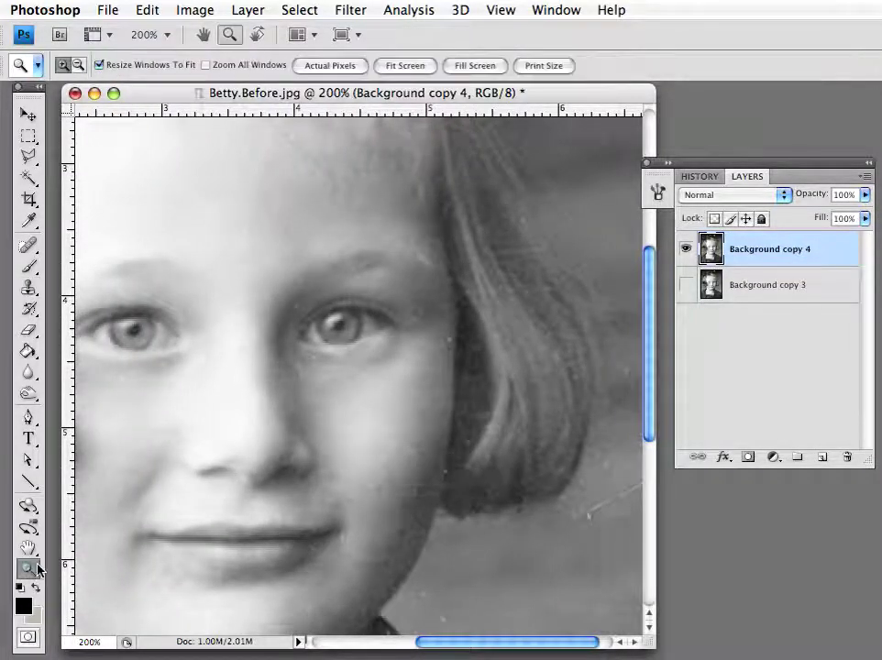
left_click(453, 364)
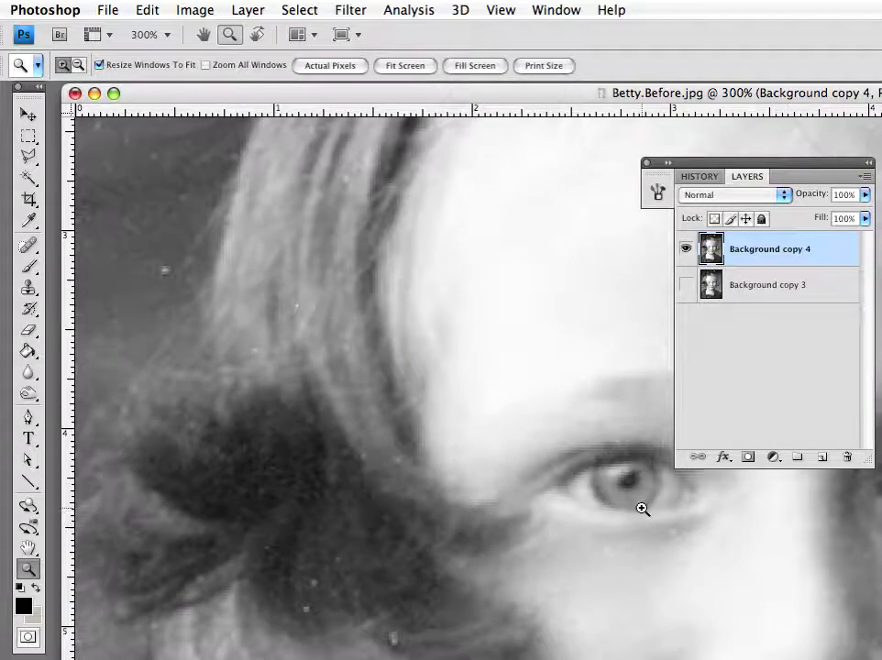
scroll(577, 488, "down", 2)
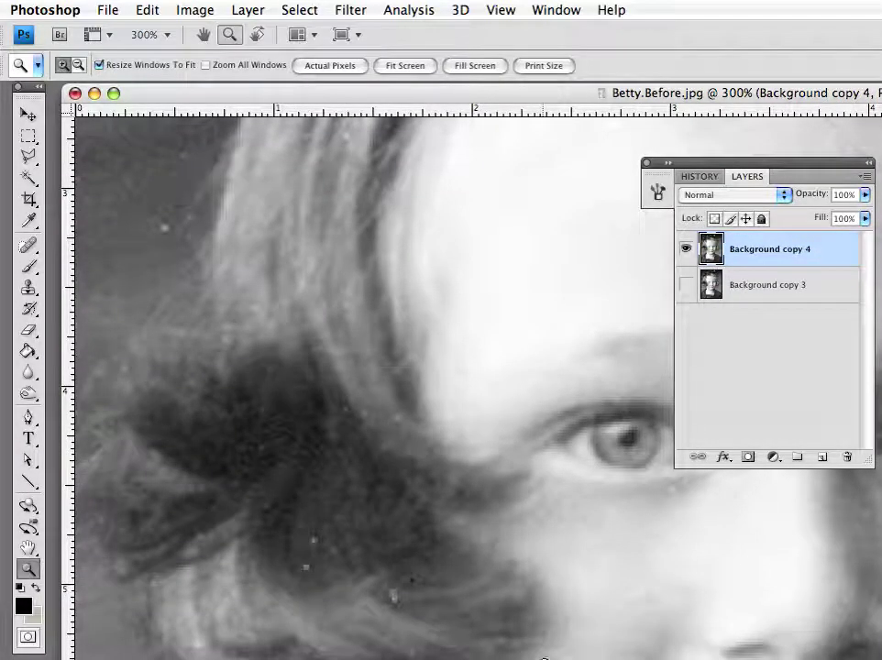
scroll(513, 536, "down", 10)
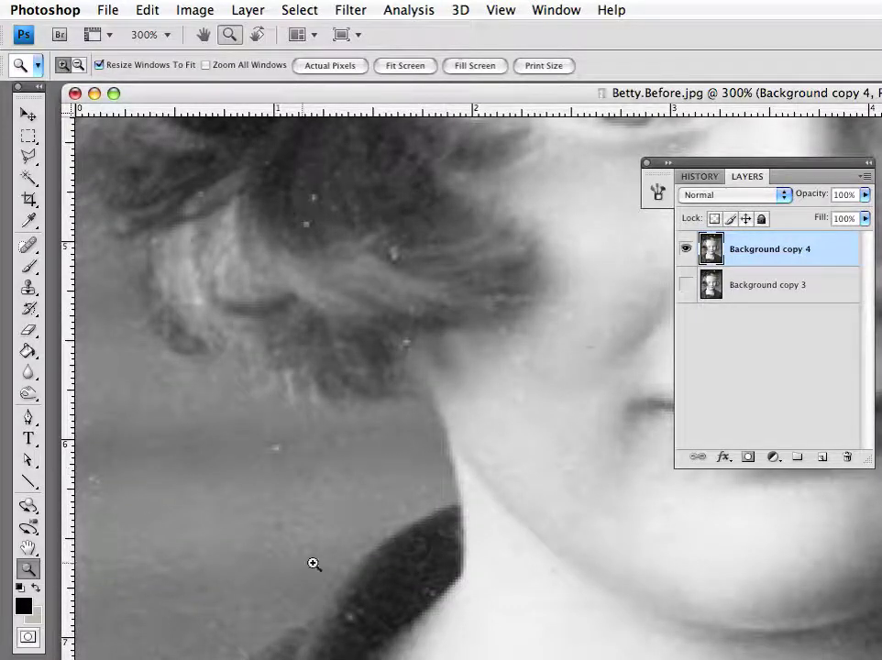
left_click(426, 529, "alt")
left_click(425, 535, "alt")
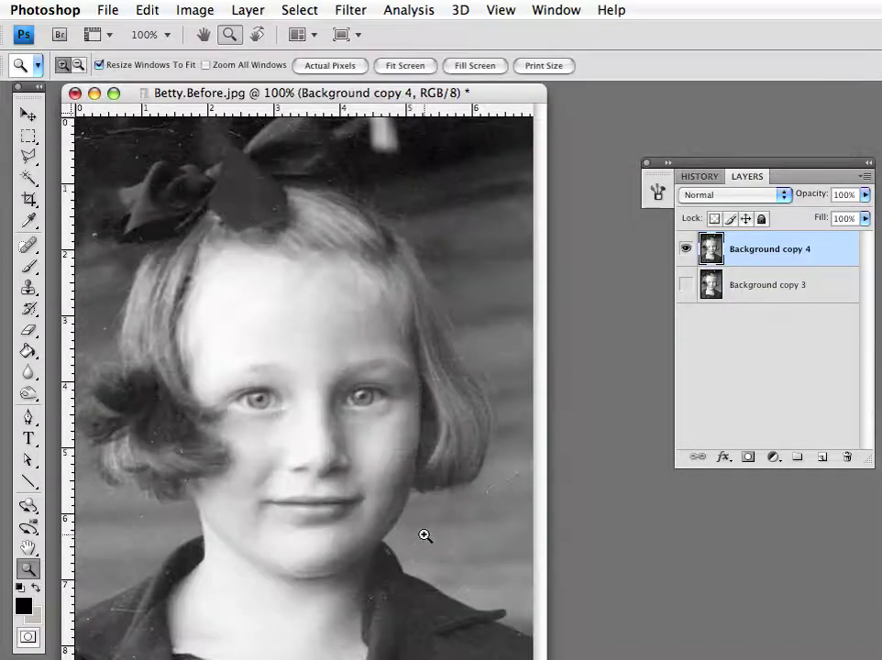
left_click(416, 404)
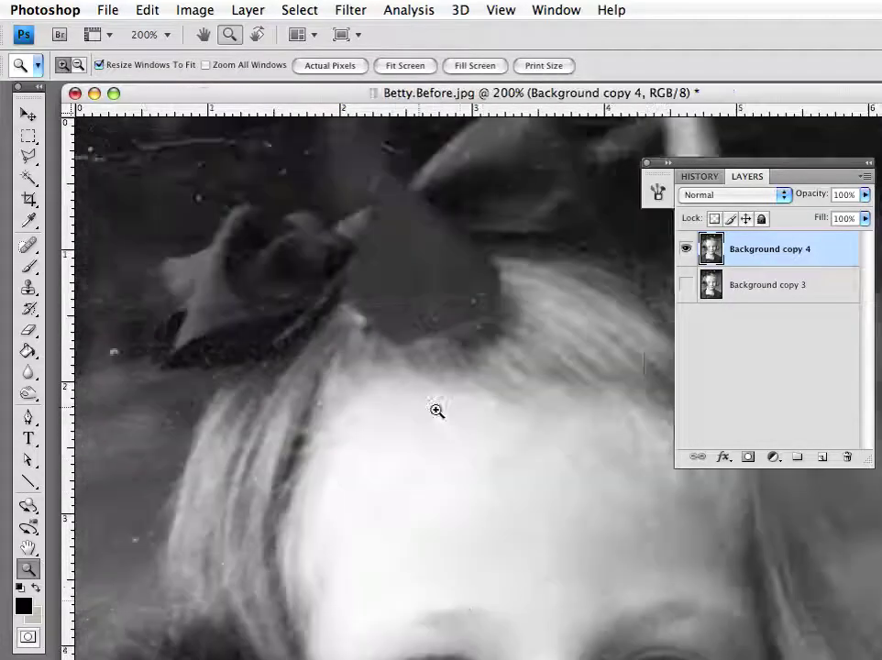
left_click(478, 463, "alt")
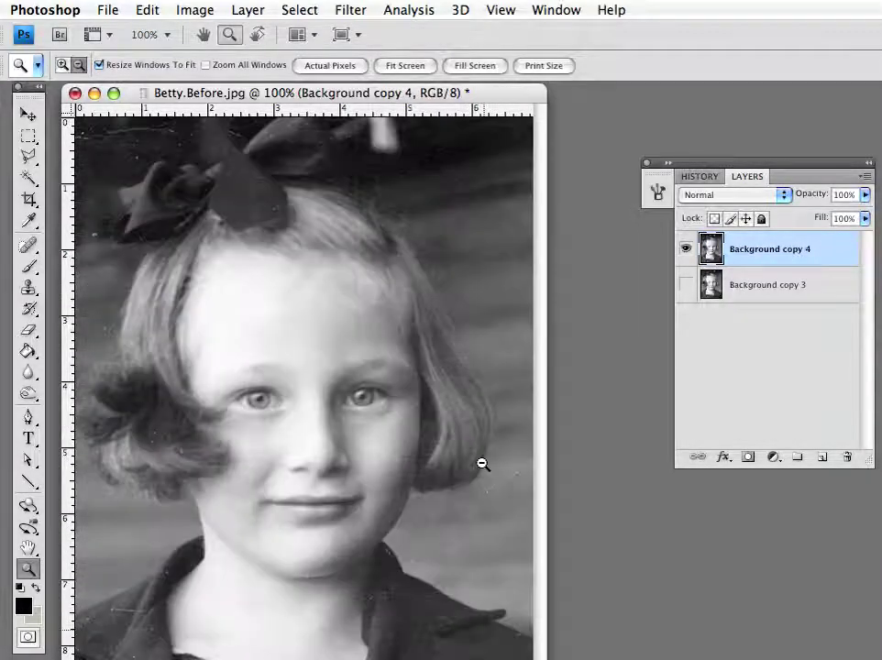
With the Clone Stamp brush reduced to 6 pixels, clone out specks along the cheek's edge and in the hair beside it.
left_click(422, 414)
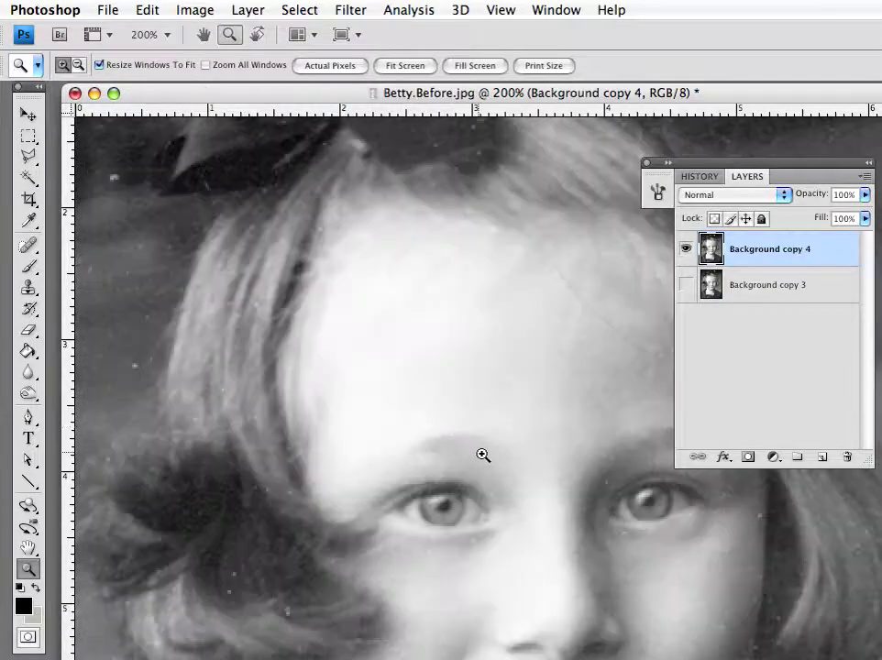
left_click_drag(881, 659, 576, 628)
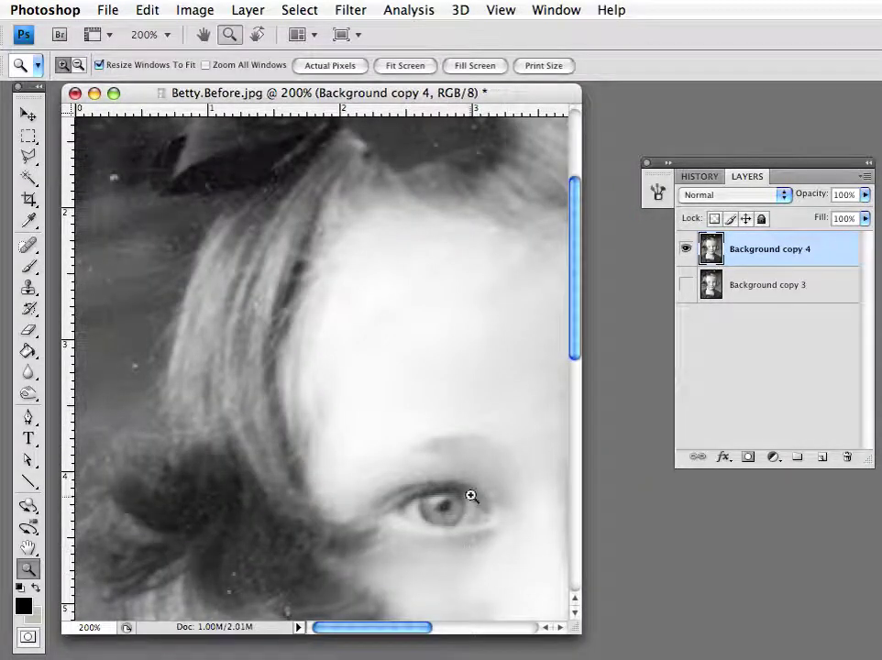
left_click_drag(472, 496, 58, 348)
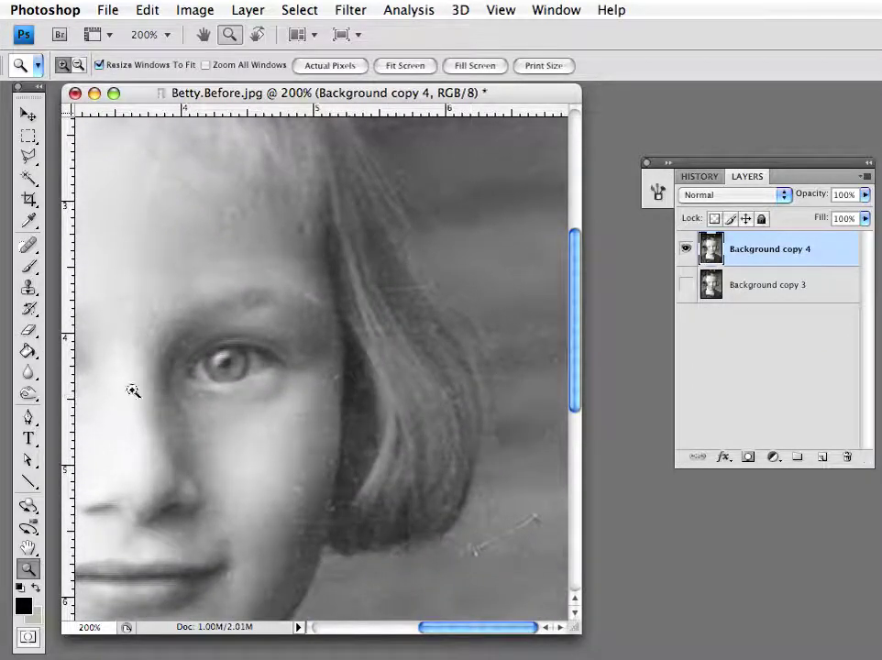
left_click(30, 288)
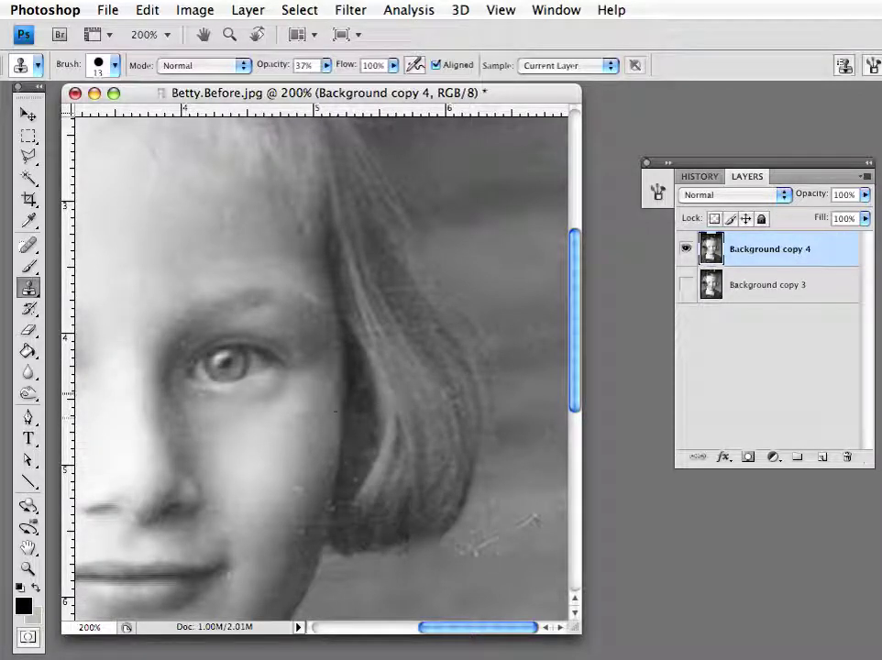
key("bracketleft")
key("bracketleft")
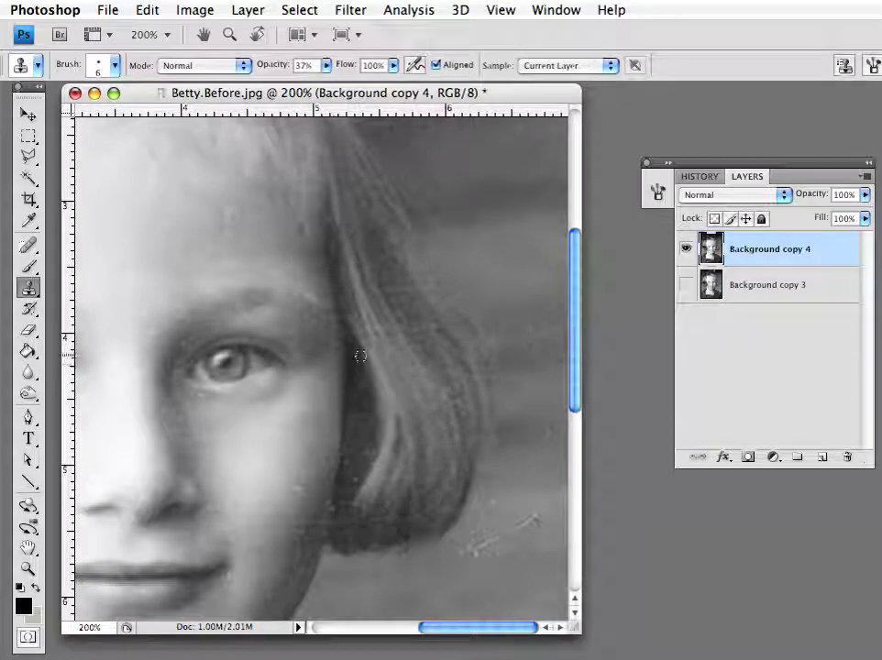
left_click(340, 384)
left_click(355, 403, "alt")
left_click(377, 403)
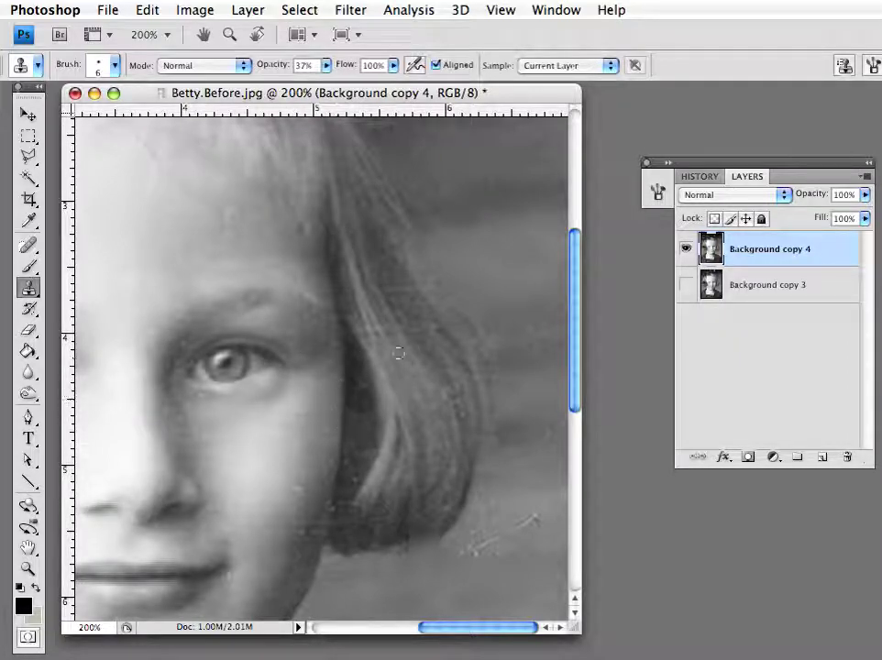
mouse_move(399, 352)
left_mouse_down()
mouse_move(421, 379)
mouse_move(387, 409)
left_mouse_up()
left_click(444, 394)
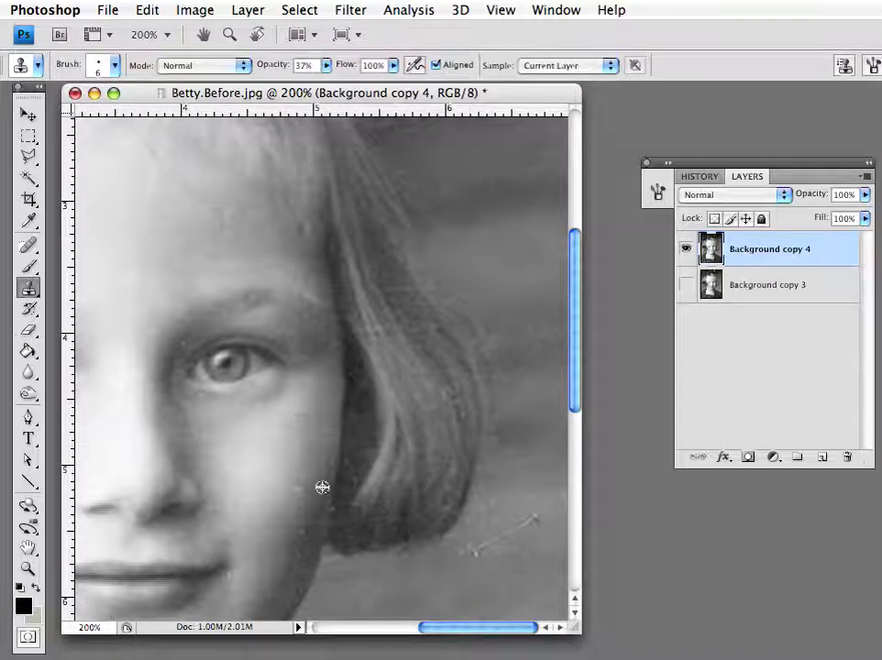
Clone nearby tones over the marks along the lower cheek edge, the adjoining dark hair and the cheek skin.
left_click_drag(334, 456, 328, 473)
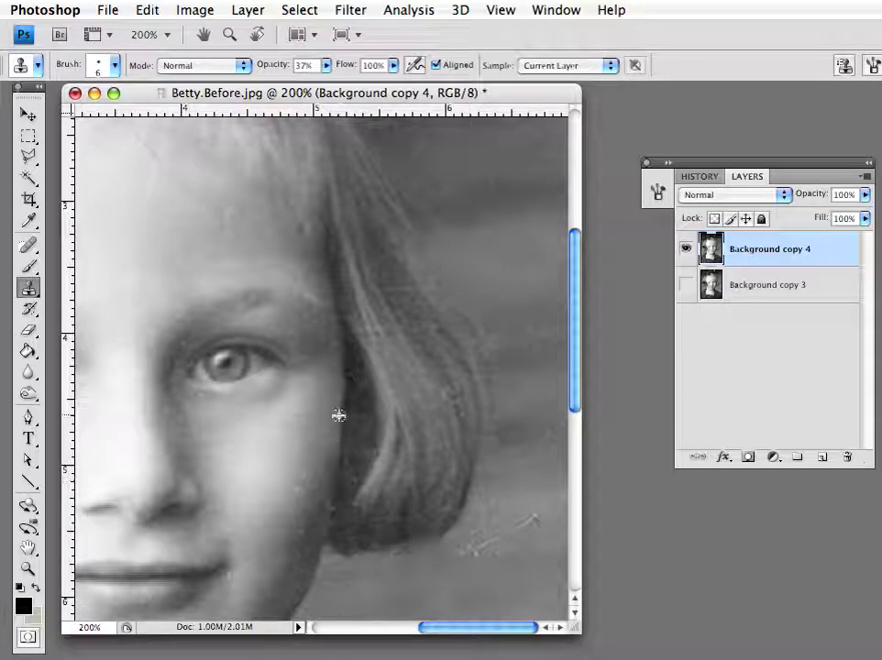
mouse_move(352, 417)
left_mouse_down()
mouse_move(335, 435)
mouse_move(371, 404)
left_mouse_up()
mouse_move(354, 472)
left_mouse_down()
mouse_move(355, 438)
mouse_move(343, 463)
mouse_move(375, 427)
mouse_move(373, 481)
mouse_move(331, 508)
left_mouse_up()
left_click(356, 440, "alt")
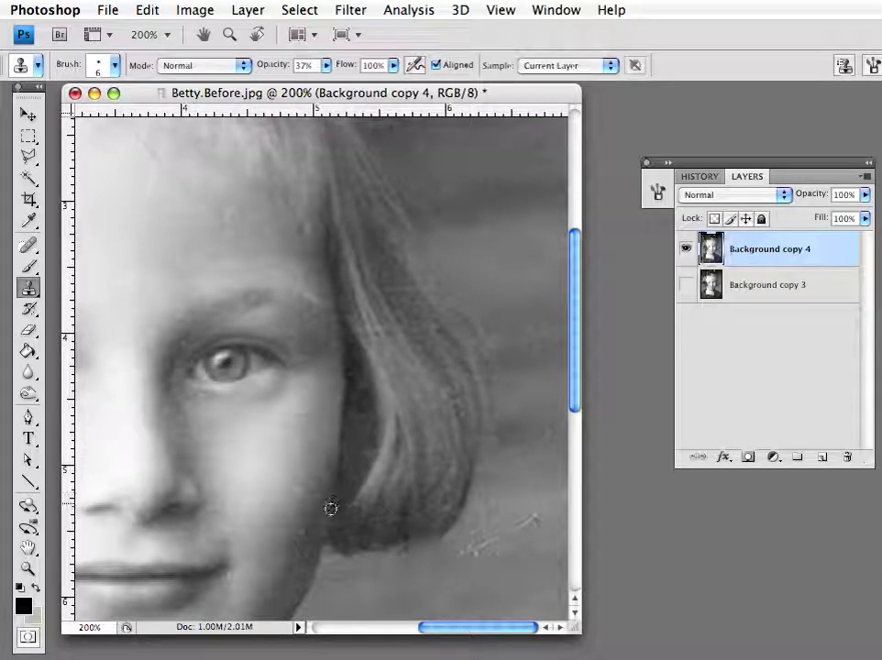
left_click(308, 432, "alt")
left_click_drag(312, 402, 313, 404)
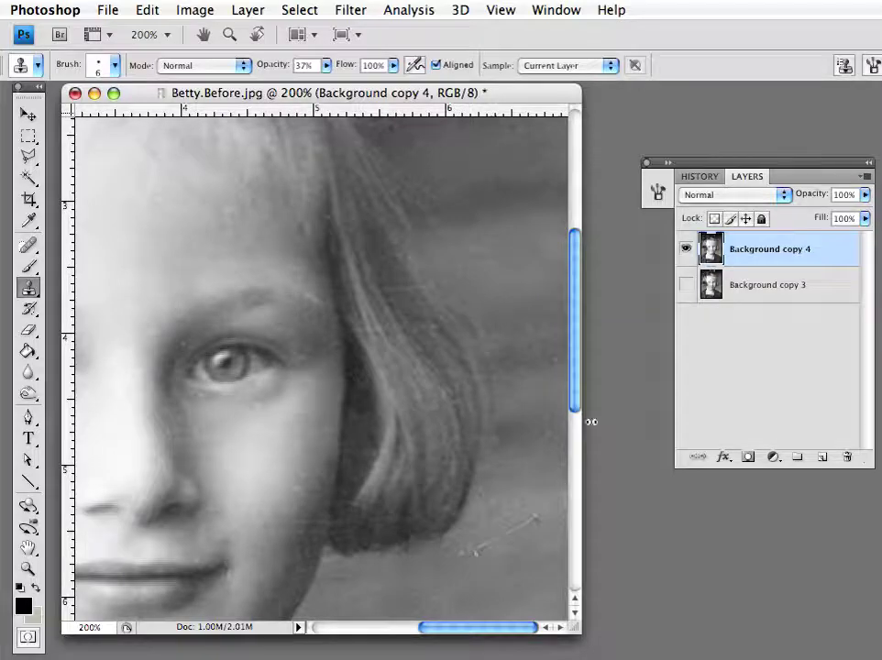
Clone adjacent background over the diagonal scratch and specks beside the lower tip of the hair.
left_click_drag(577, 399, 581, 431)
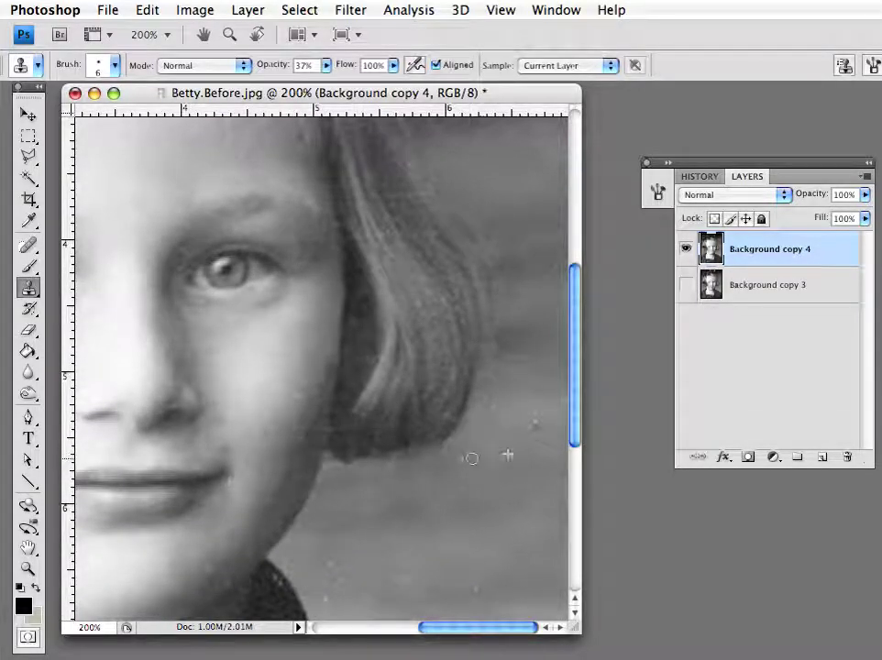
mouse_move(480, 451)
left_mouse_down()
mouse_move(495, 454)
mouse_move(502, 438)
left_mouse_up()
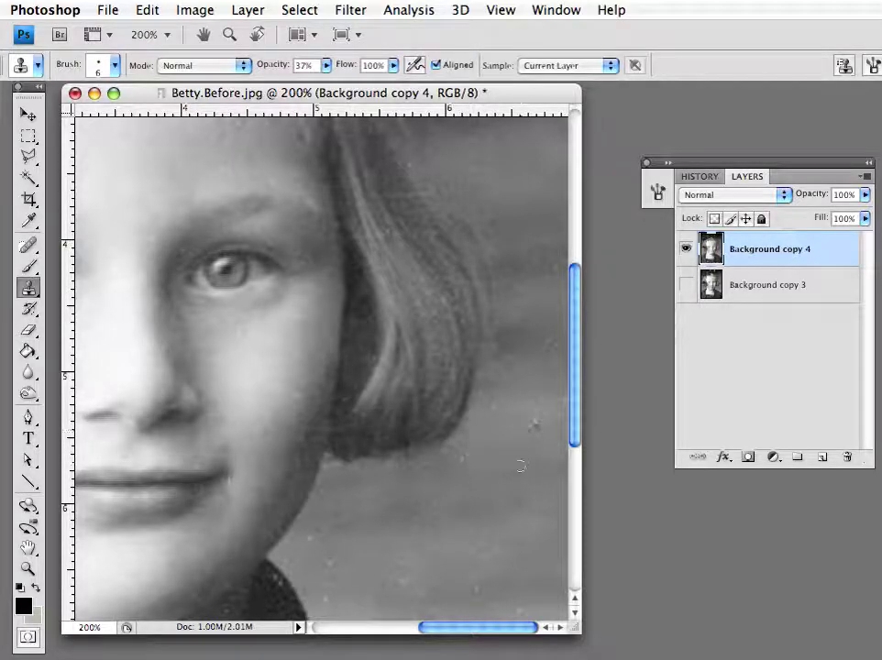
left_click(503, 451, "alt")
left_click(483, 452)
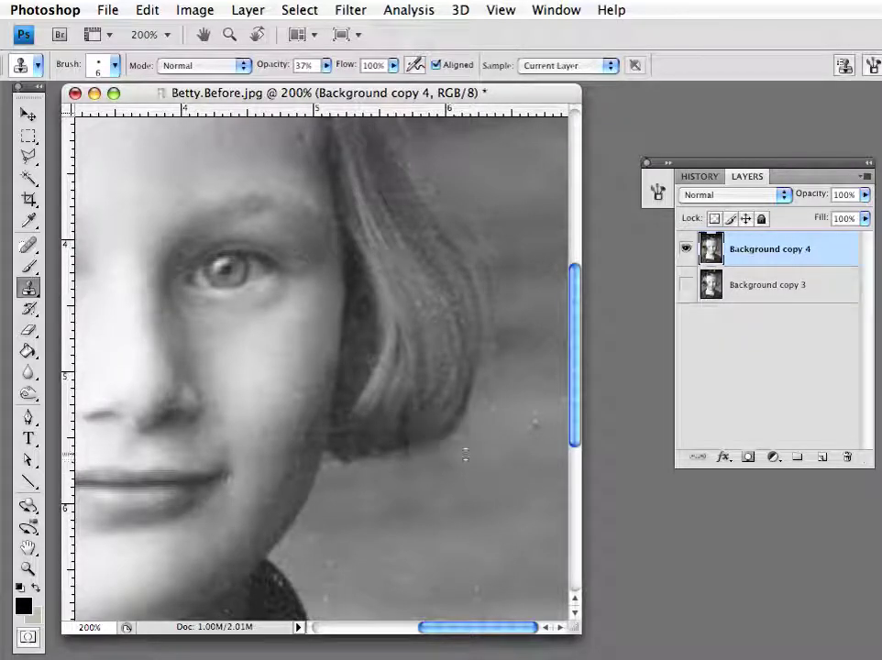
left_click(552, 417, "alt")
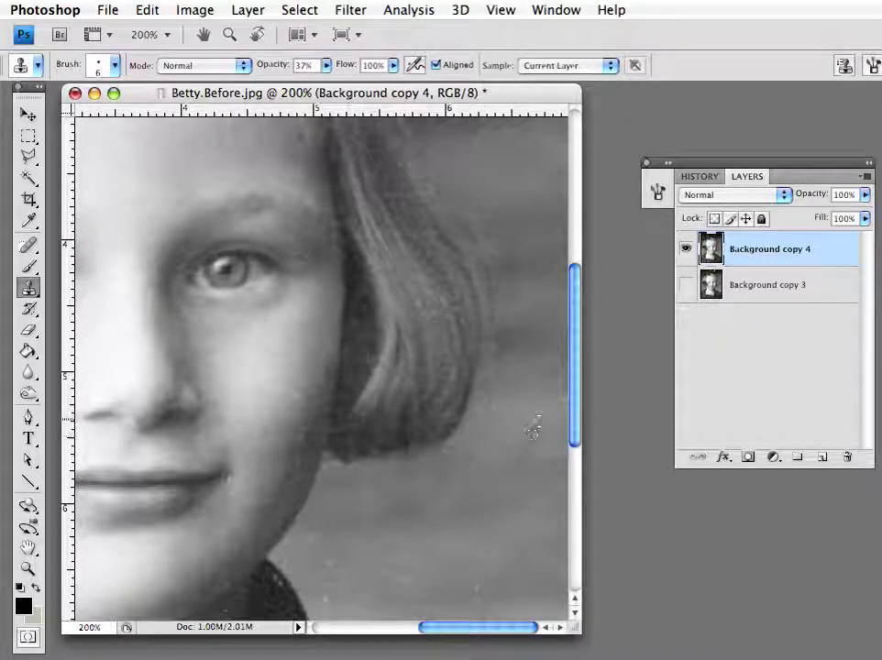
left_click(536, 423)
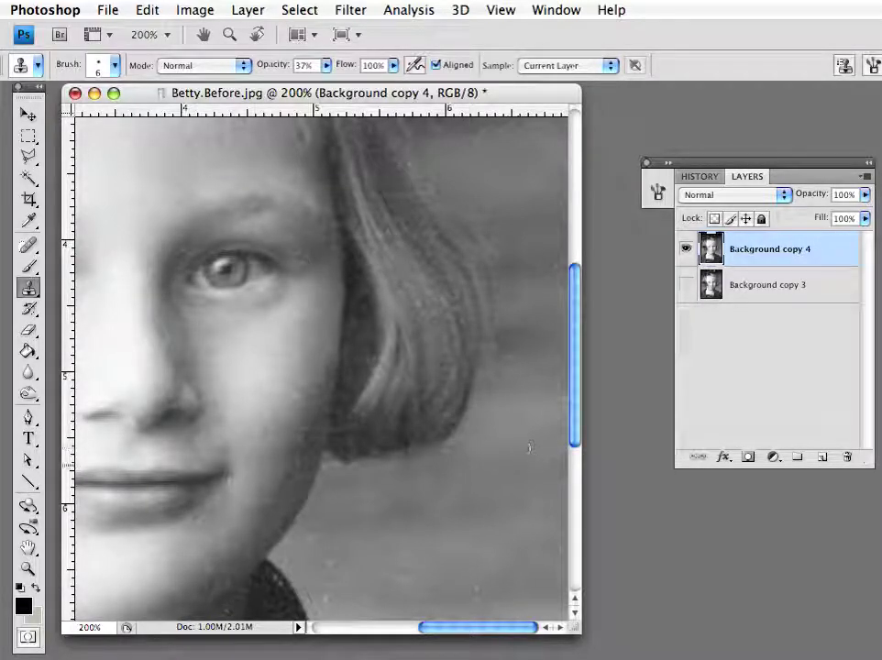
Sample clean skin above the right-hand eyebrow and clone out the small blemishes on that side of the forehead.
left_click_drag(472, 633, 416, 632)
left_click_drag(576, 419, 568, 309)
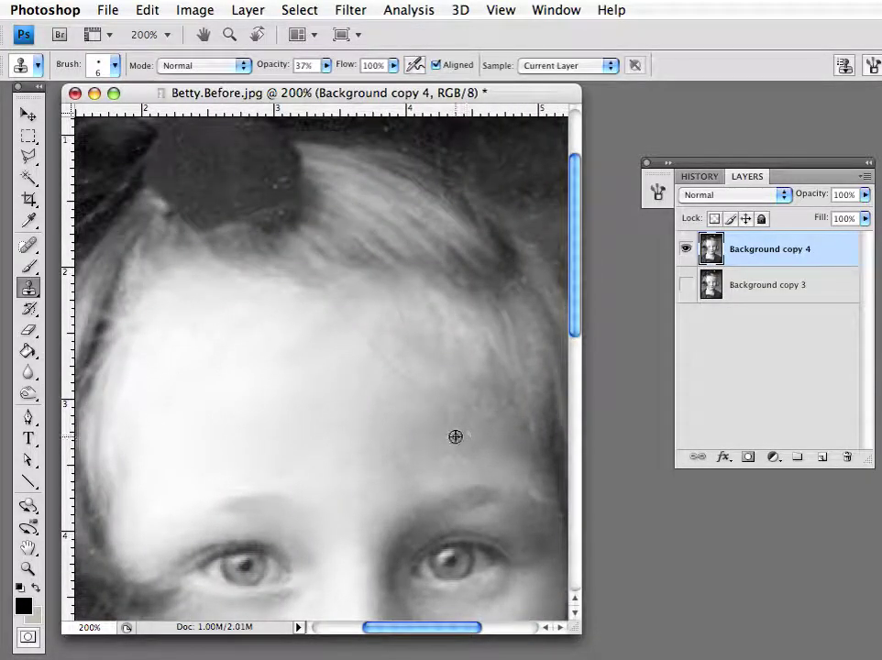
left_click(456, 438, "alt")
left_click(458, 418)
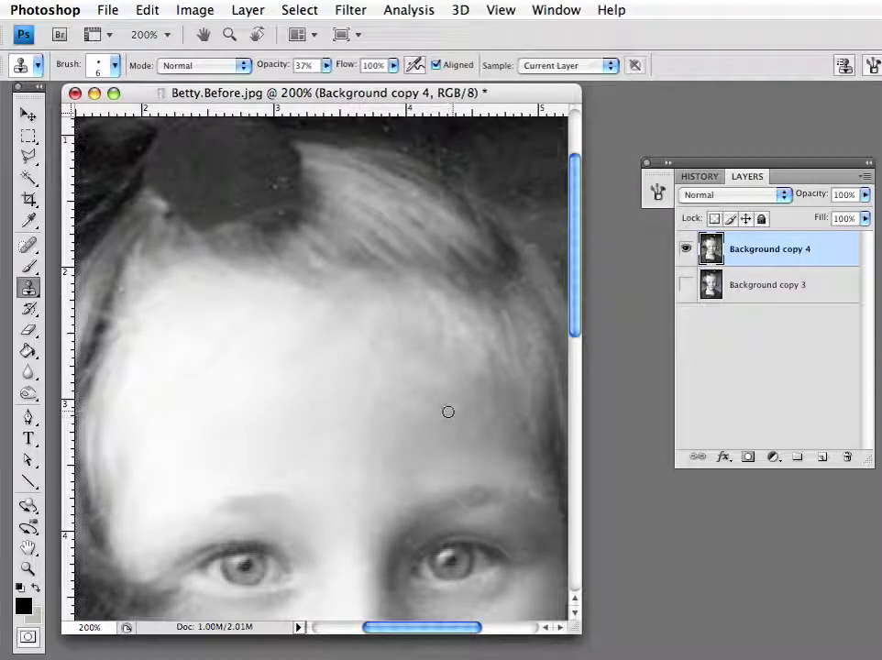
mouse_move(430, 402)
left_mouse_down()
mouse_move(385, 362)
mouse_move(434, 397)
left_mouse_up()
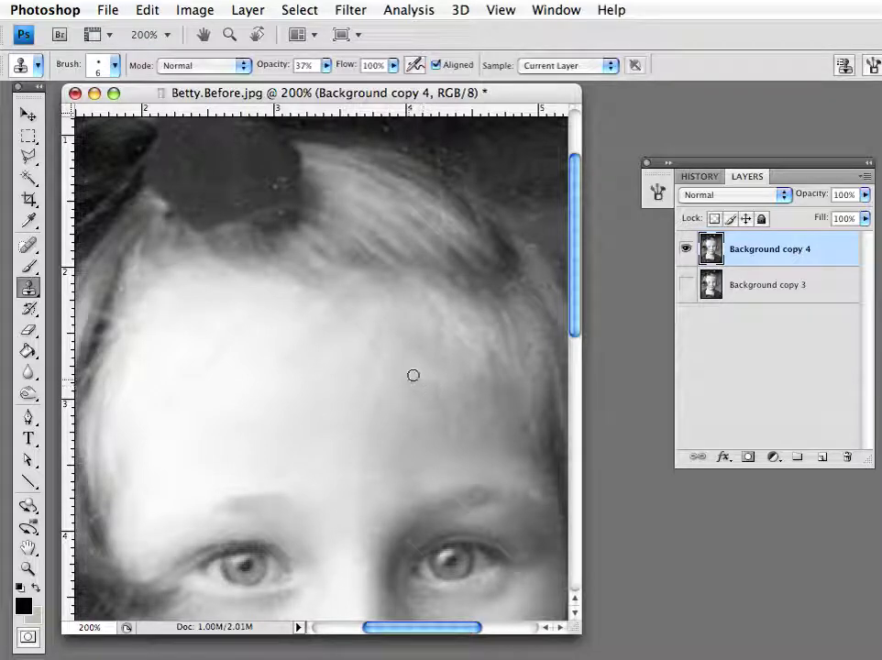
Resample neighbouring skin and clone over the faint marks on the upper middle of the forehead below the hairline.
mouse_move(388, 374)
left_mouse_down()
mouse_move(369, 324)
mouse_move(367, 338)
mouse_move(334, 369)
mouse_move(381, 306)
mouse_move(330, 327)
left_mouse_up()
left_click(342, 358, "alt")
left_click(365, 325)
left_click(345, 331, "alt")
left_click(356, 314)
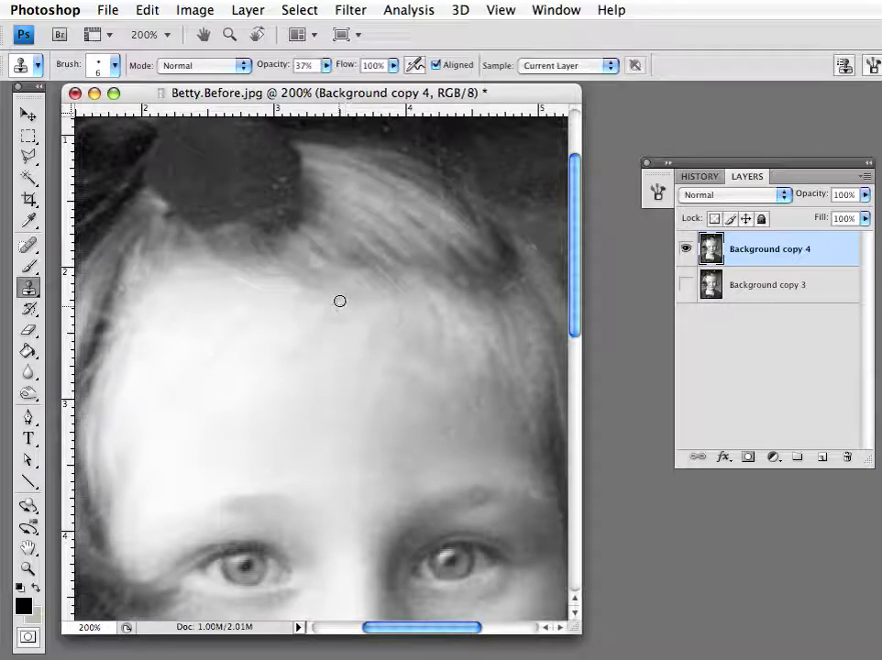
Clone adjacent tones over the blemishes where the upper right of the forehead meets the hairline.
left_click(470, 358, "alt")
left_click(447, 350)
left_click(444, 309)
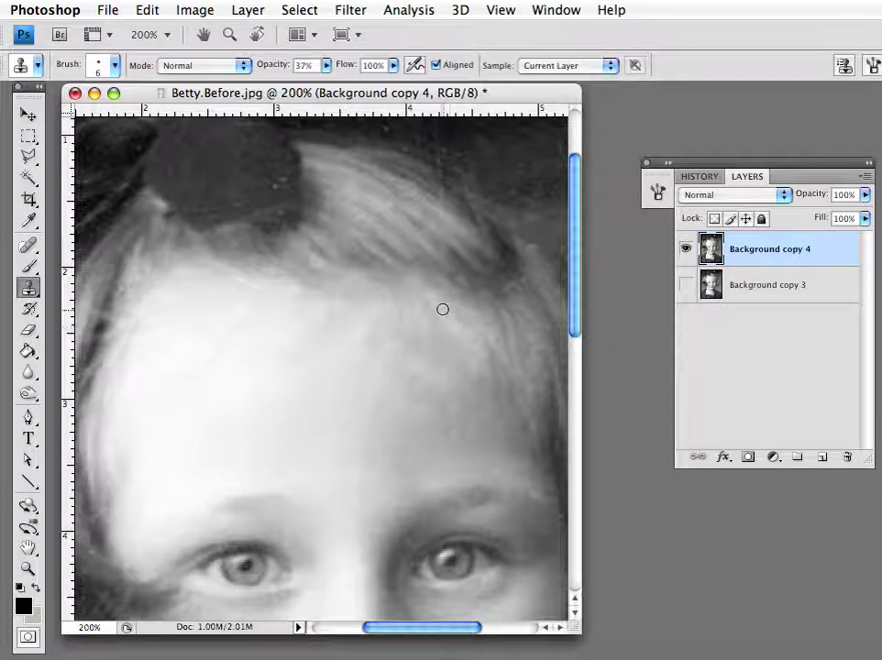
left_click(433, 279, "alt")
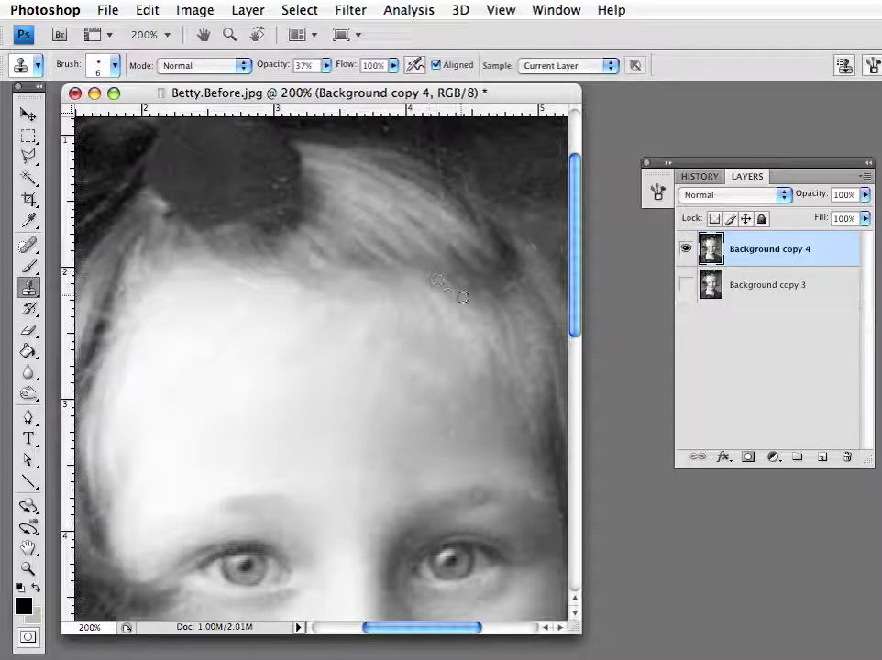
Even out the remaining marks across the middle of the forehead with skin cloned from right next to them.
left_click(365, 356, "alt")
mouse_move(379, 368)
left_mouse_down()
mouse_move(373, 363)
mouse_move(377, 388)
left_mouse_up()
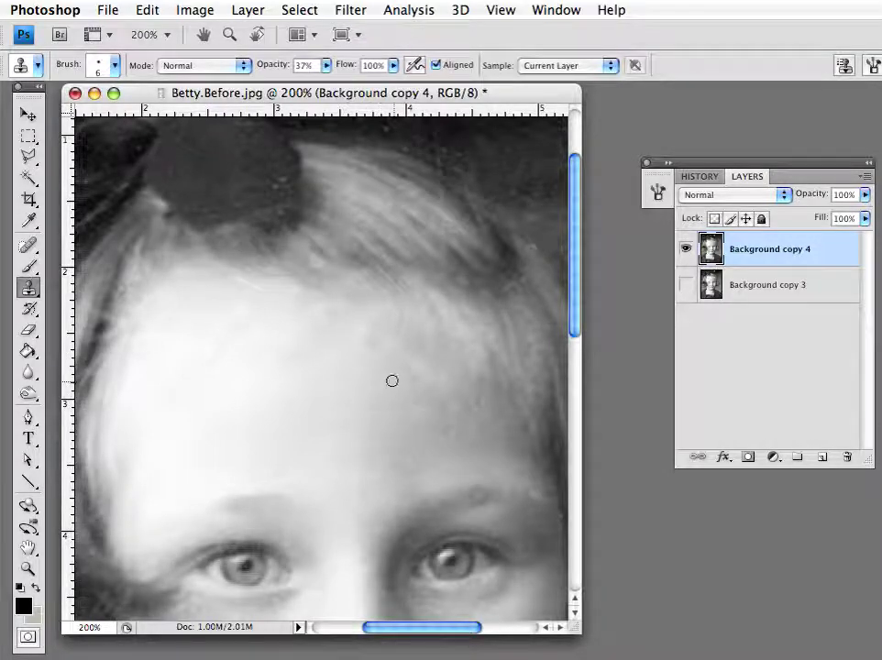
left_click(383, 417)
left_click(340, 422)
left_click(469, 339, "alt")
left_click(469, 338, "alt")
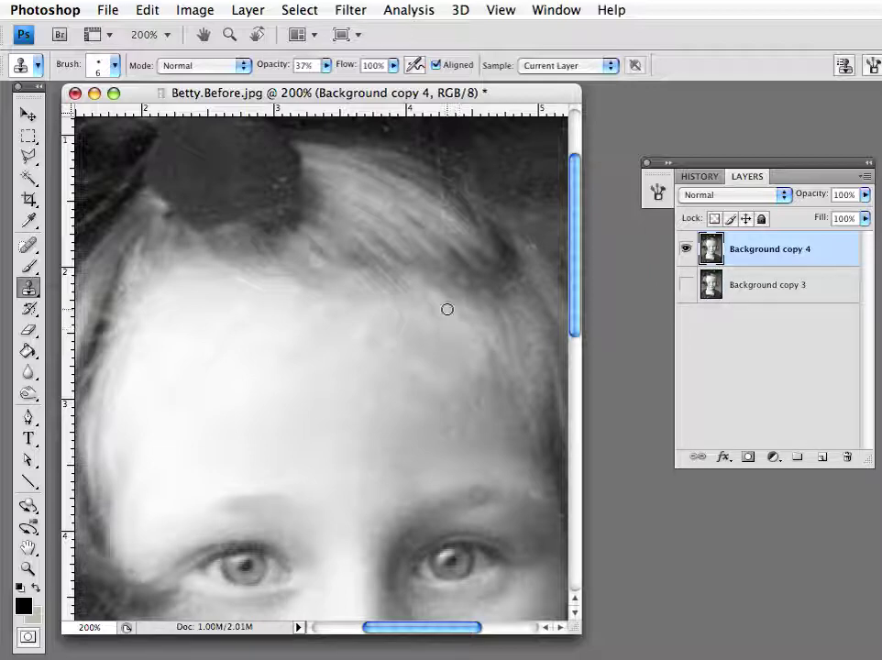
Make Background copy 3 visible and toggle Background copy 4 off and on to compare the forehead before and after retouching.
left_click(685, 287)
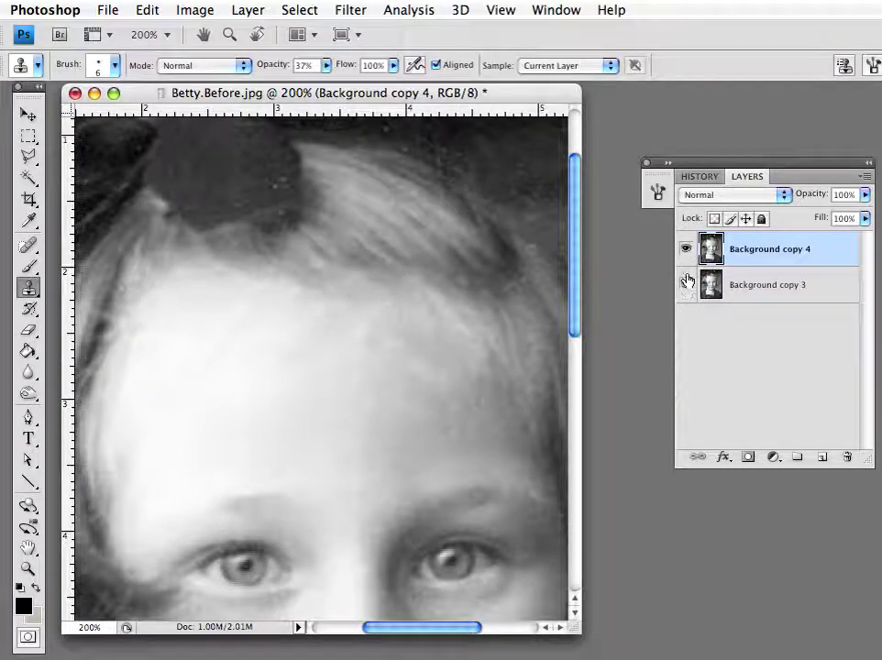
left_click(686, 251)
left_click(686, 251)
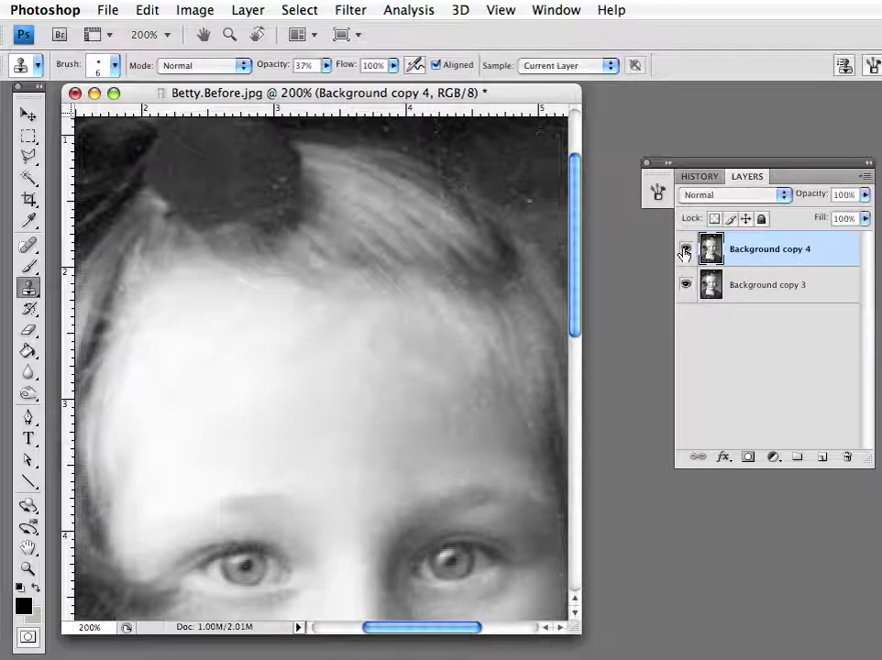
left_click(686, 251)
left_click(685, 251)
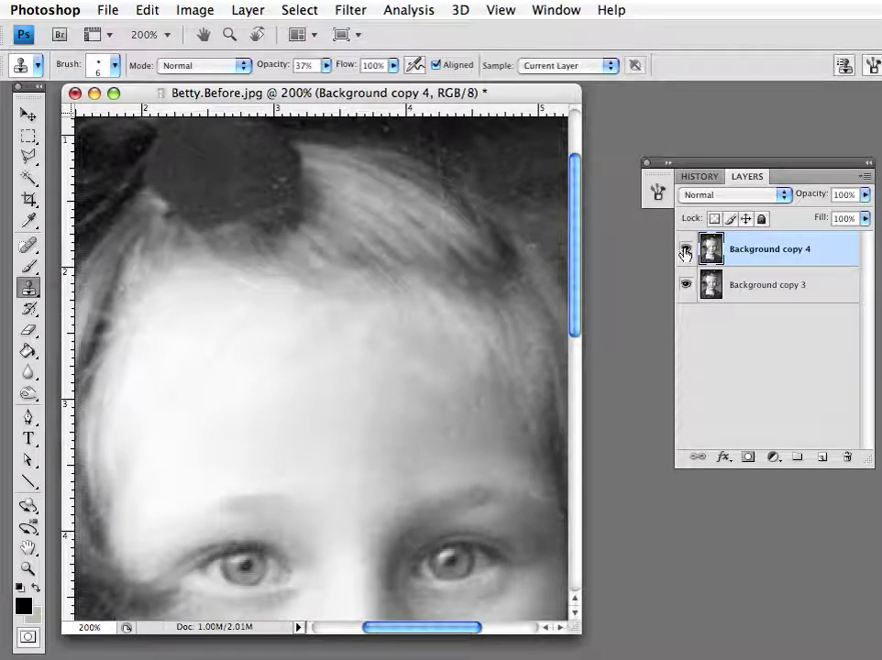
left_click(686, 251)
left_click(686, 251)
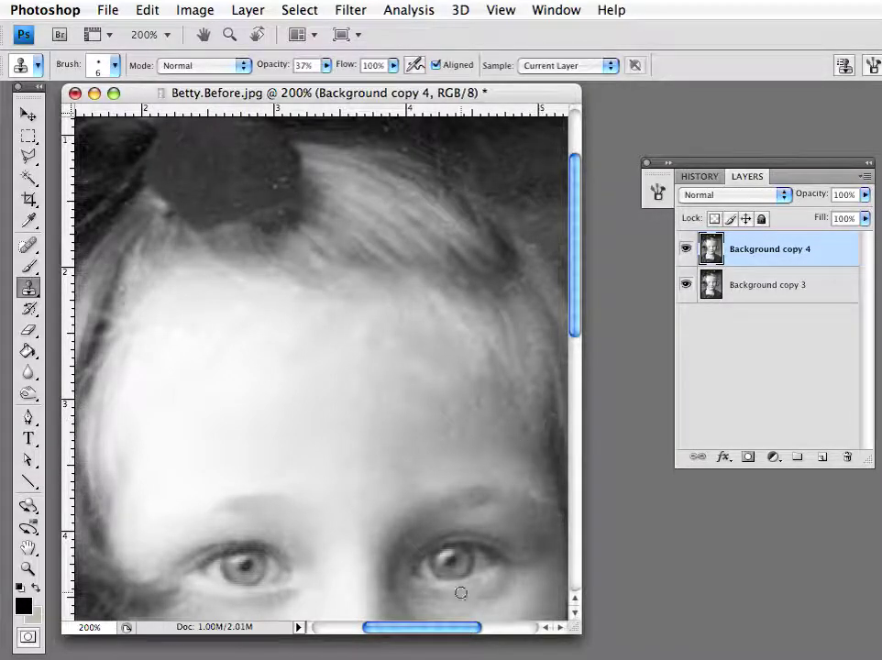
Sample clean skin near the right-hand temple and clone out the dark specks between the forehead and the hair.
left_click_drag(444, 631, 466, 635)
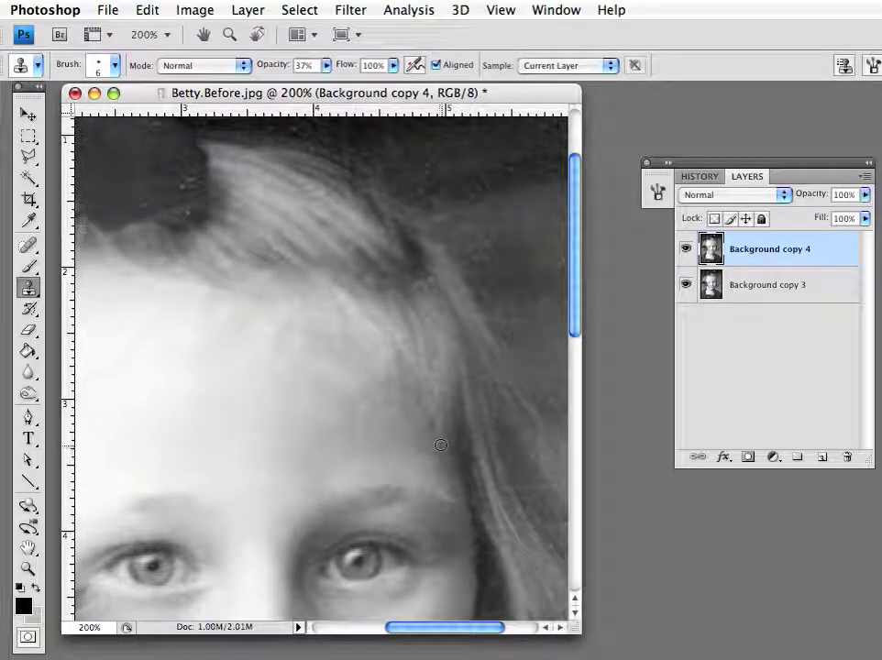
key("alt")
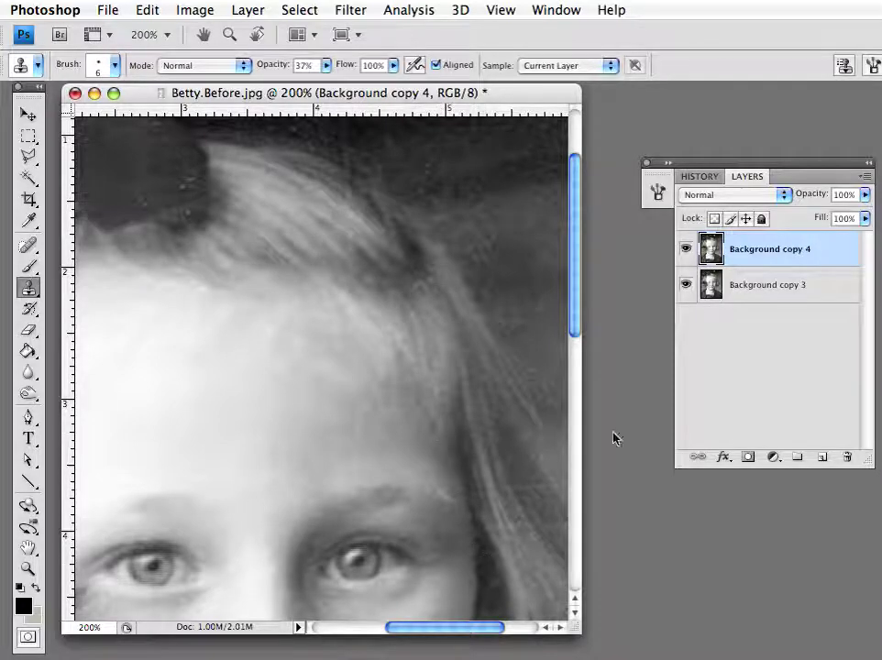
left_click(686, 250)
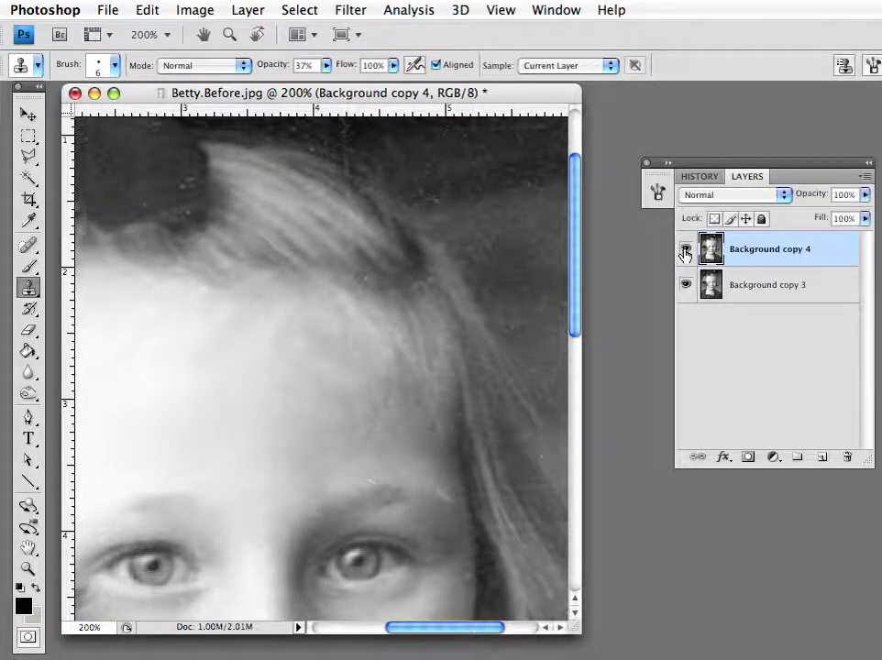
left_click(424, 400, "alt")
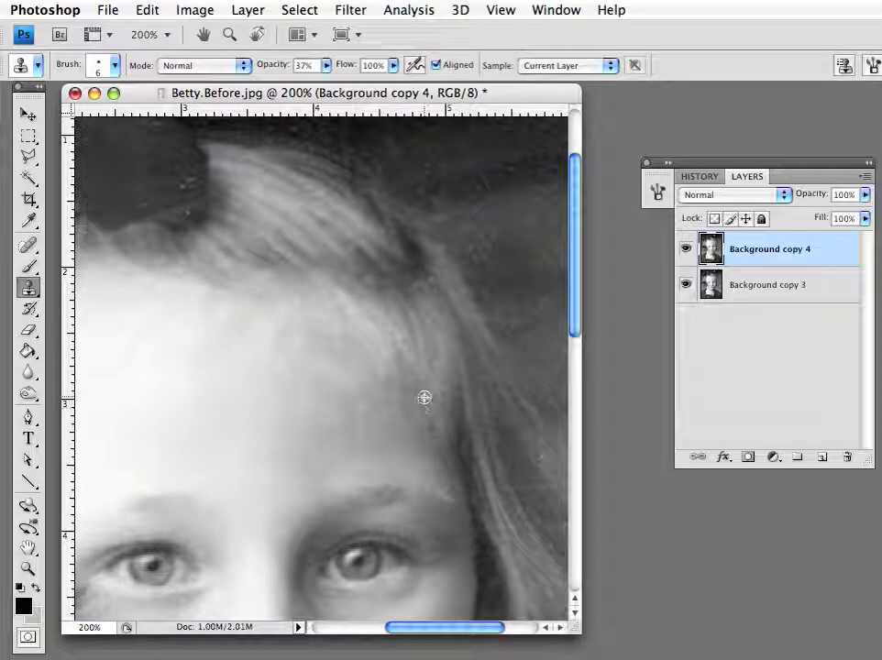
left_click(434, 420)
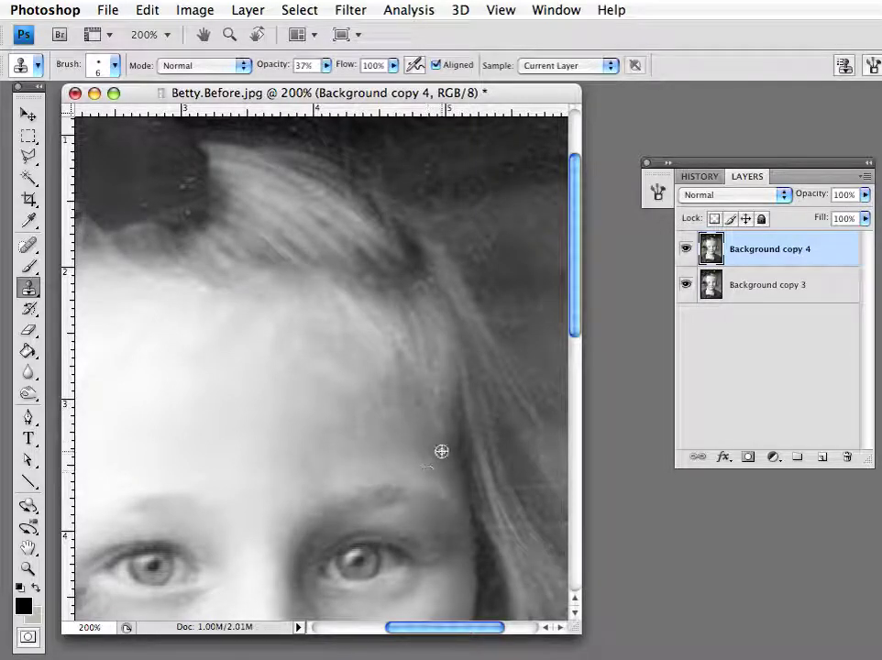
left_click(442, 449, "alt")
left_click(440, 434)
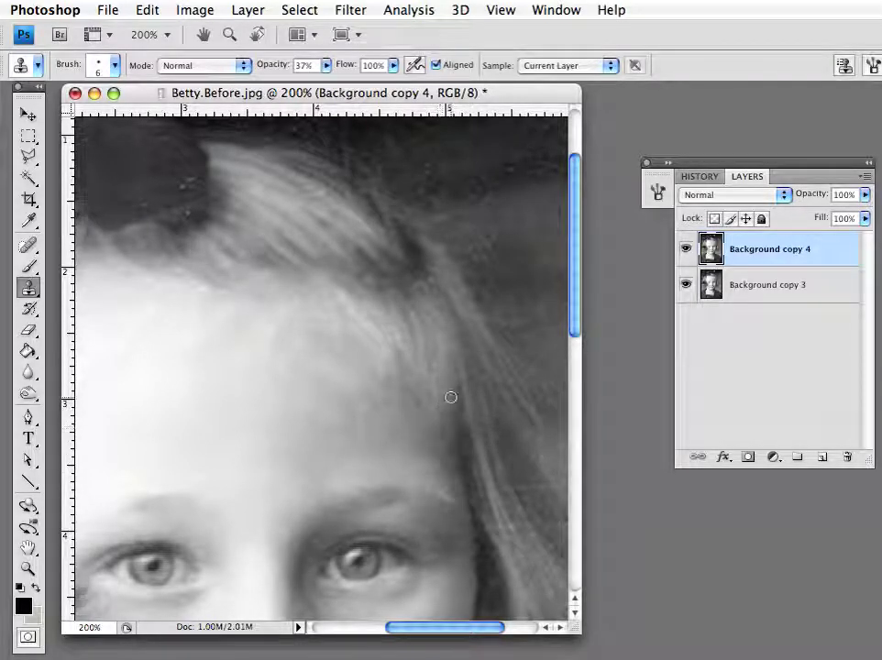
Toggle Background copy 4 off and on twice to compare the retouched temple and hair with the layer beneath.
left_click(686, 250)
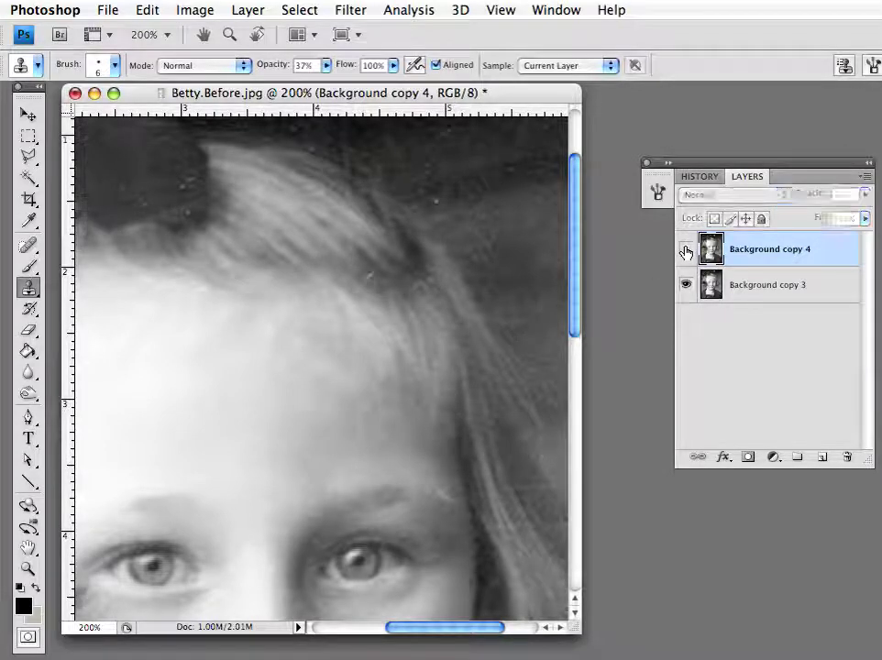
left_click(686, 251)
left_click(685, 250)
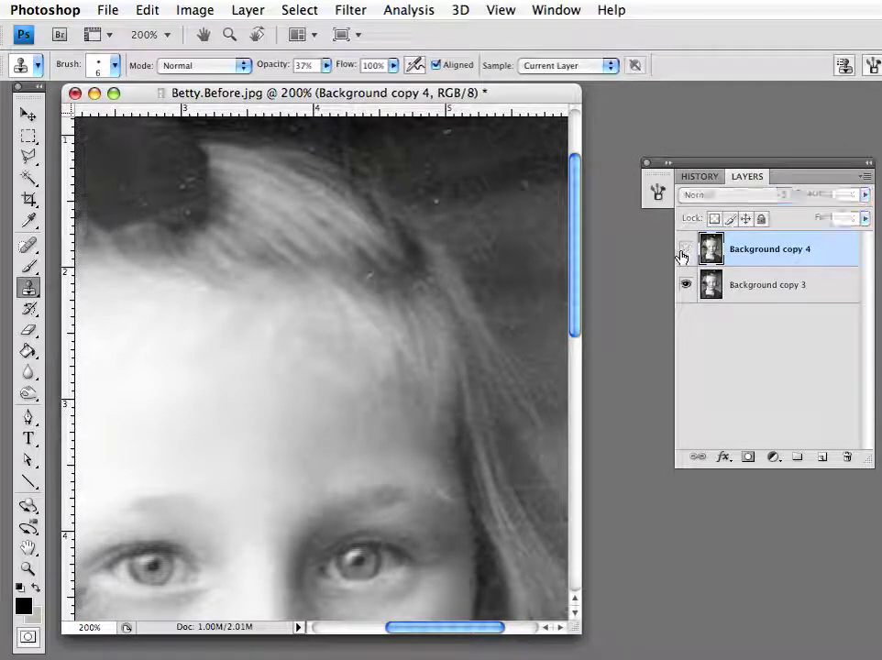
left_click(685, 250)
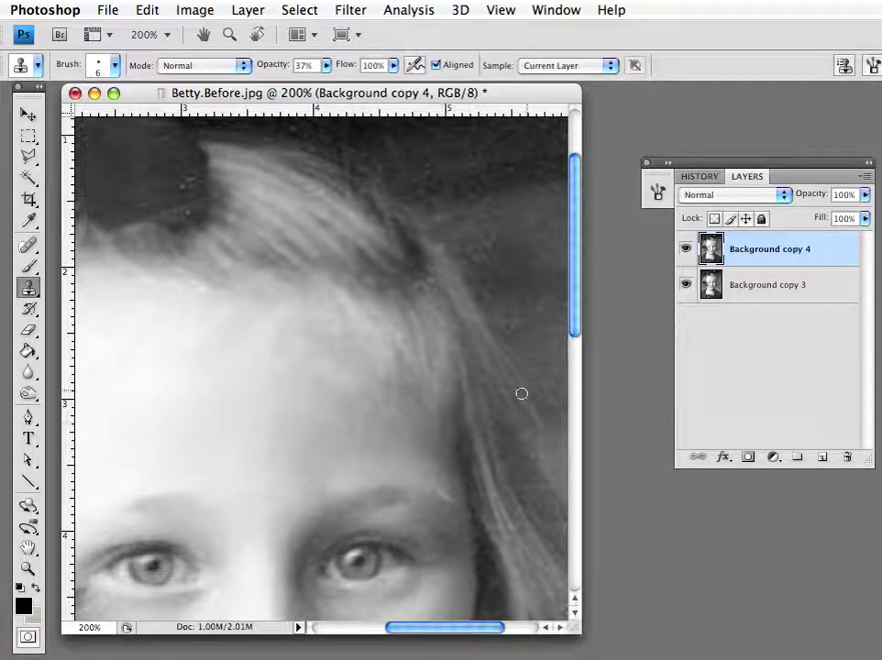
Clone out the remaining faint marks across the right-hand side and middle of the forehead.
left_click_drag(416, 405, 407, 412)
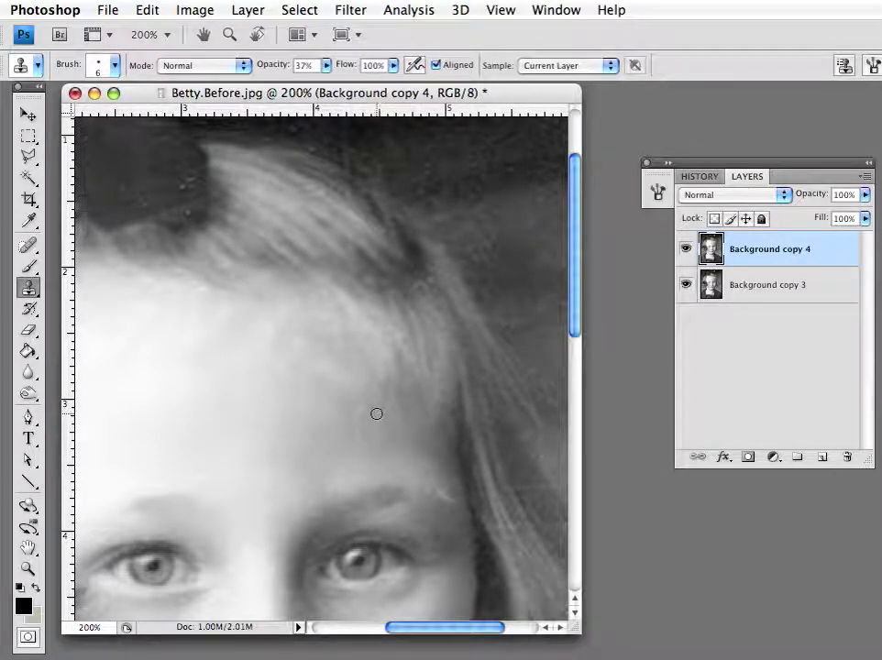
left_click(317, 397)
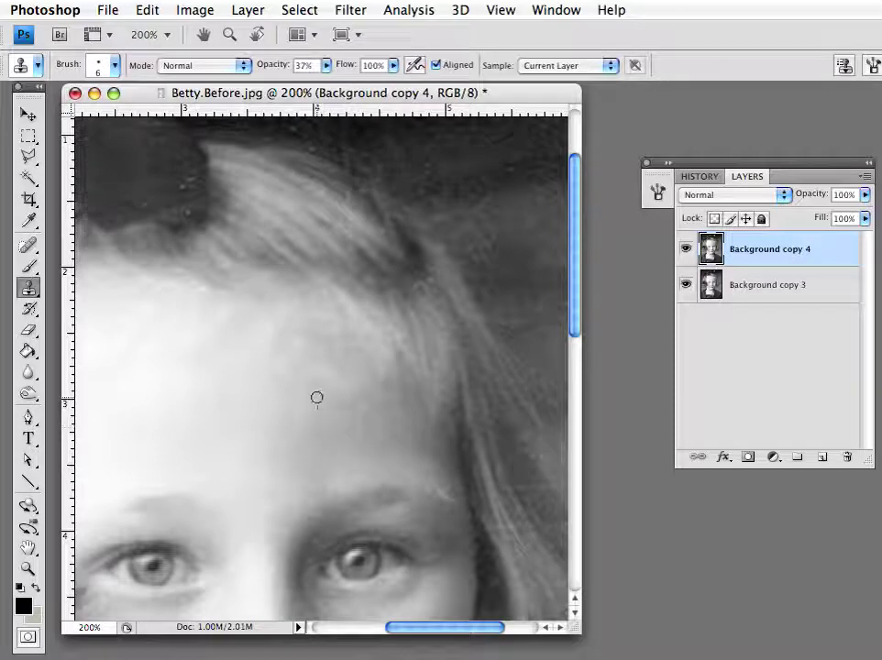
left_click_drag(286, 403, 290, 403)
Sample nearby hair strands and clone out the specks in the swept-back hair above the forehead, up to its upper edge.
left_click(335, 256, "alt")
left_click(349, 260)
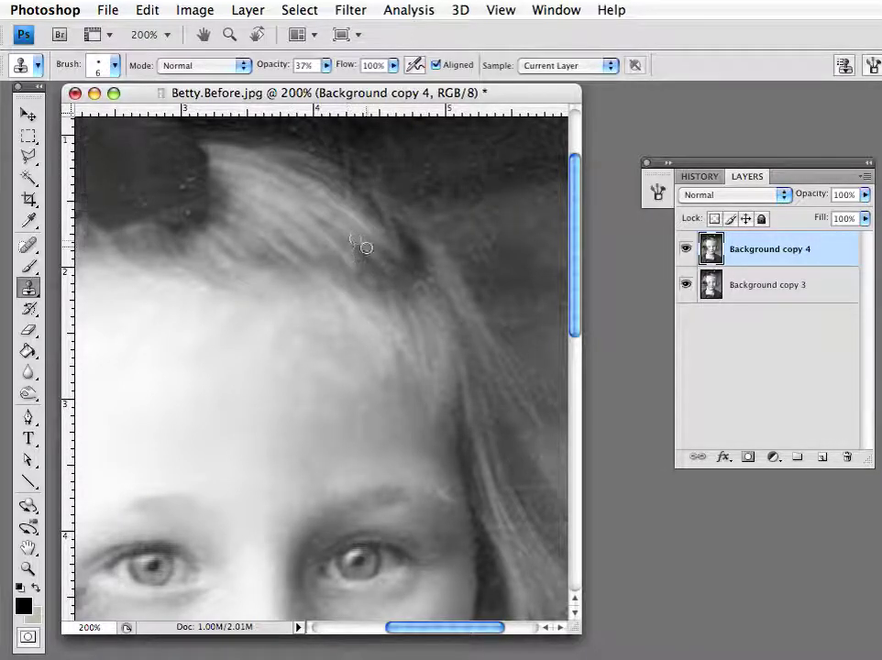
mouse_move(355, 244)
left_mouse_down()
mouse_move(383, 265)
mouse_move(363, 263)
mouse_move(331, 227)
mouse_move(349, 246)
mouse_move(344, 236)
mouse_move(362, 234)
mouse_move(350, 221)
mouse_move(357, 259)
left_mouse_up()
left_click(363, 261, "alt")
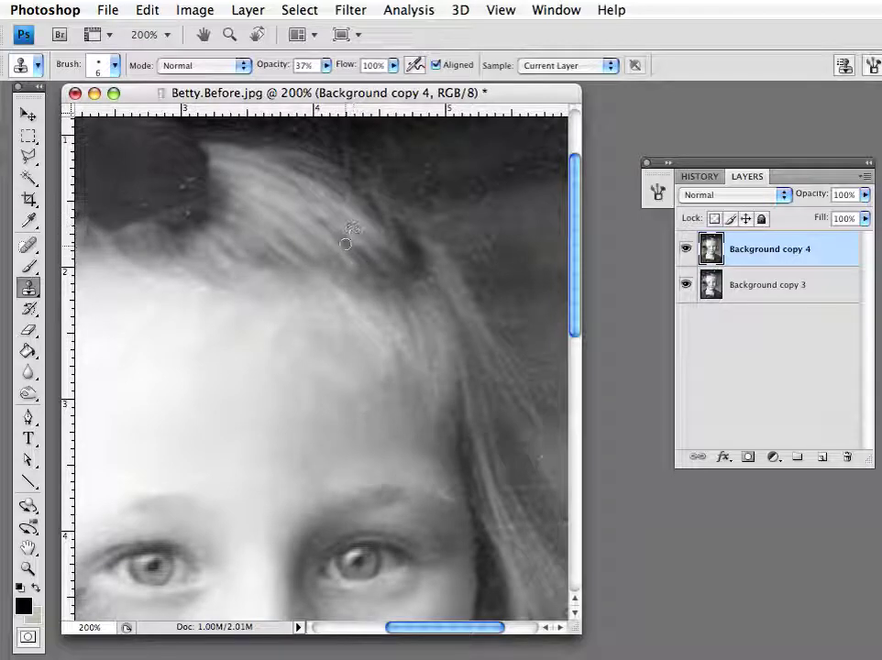
left_click(340, 192, "alt")
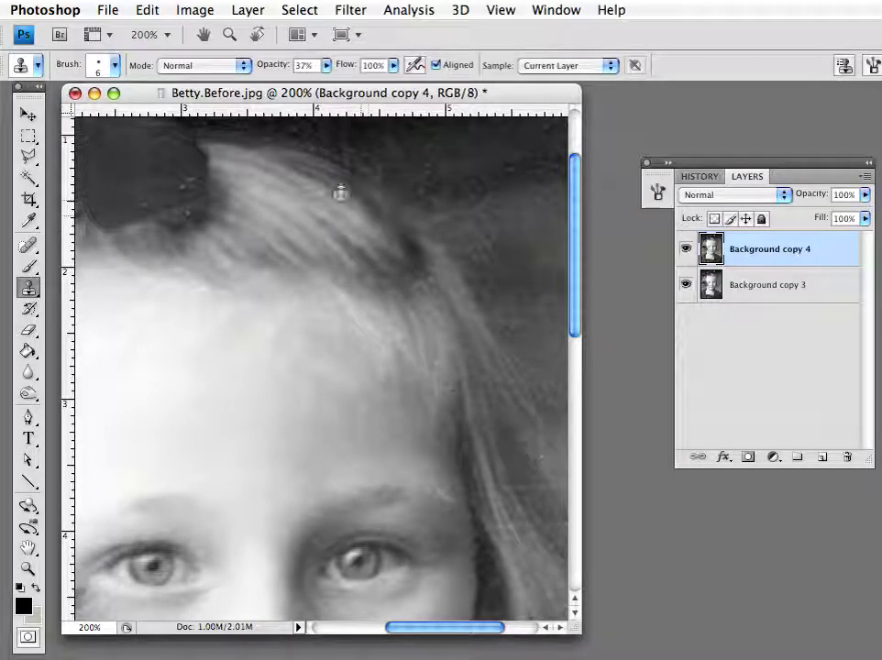
left_click(358, 204, "alt")
mouse_move(349, 194)
left_mouse_down()
mouse_move(347, 153)
mouse_move(379, 166)
mouse_move(339, 142)
left_mouse_up()
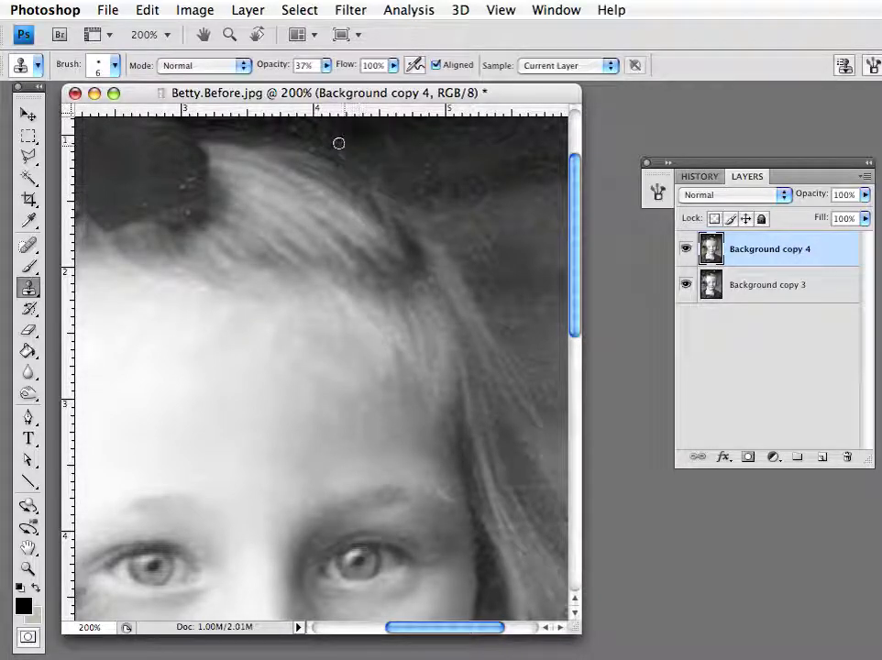
Enlarge the Clone Stamp brush to 11 px and smooth the blemishes in the dark background beside the hair.
left_click(114, 66)
left_click_drag(27, 113, 35, 116)
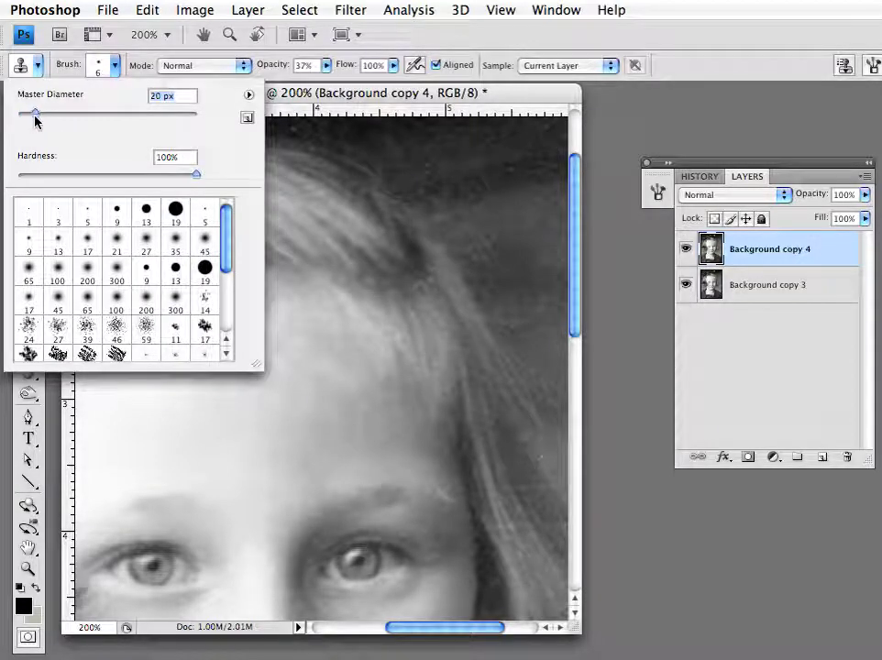
left_click(63, 65)
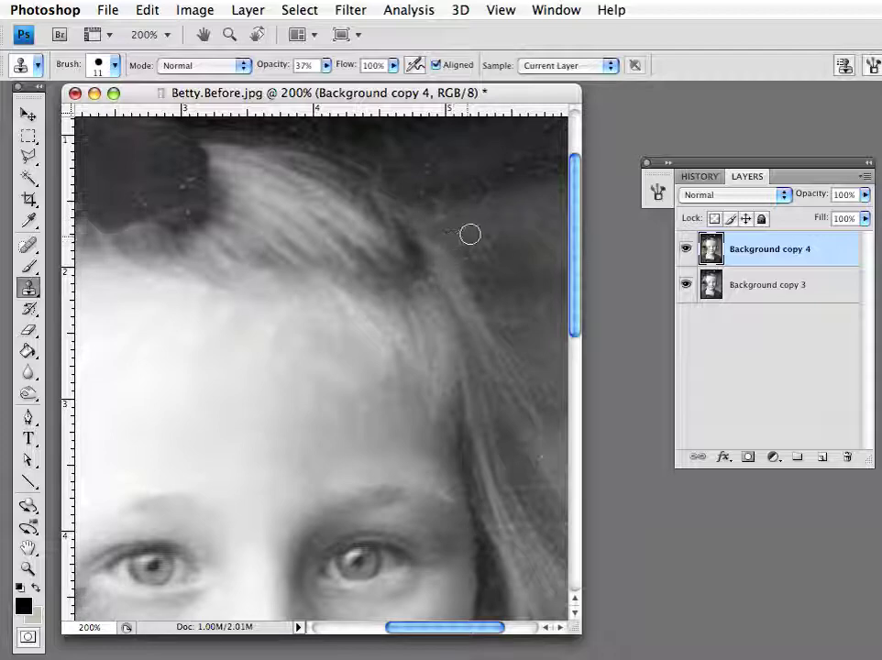
mouse_move(477, 231)
left_mouse_down()
mouse_move(482, 287)
mouse_move(436, 245)
mouse_move(454, 233)
mouse_move(443, 242)
mouse_move(529, 235)
left_mouse_up()
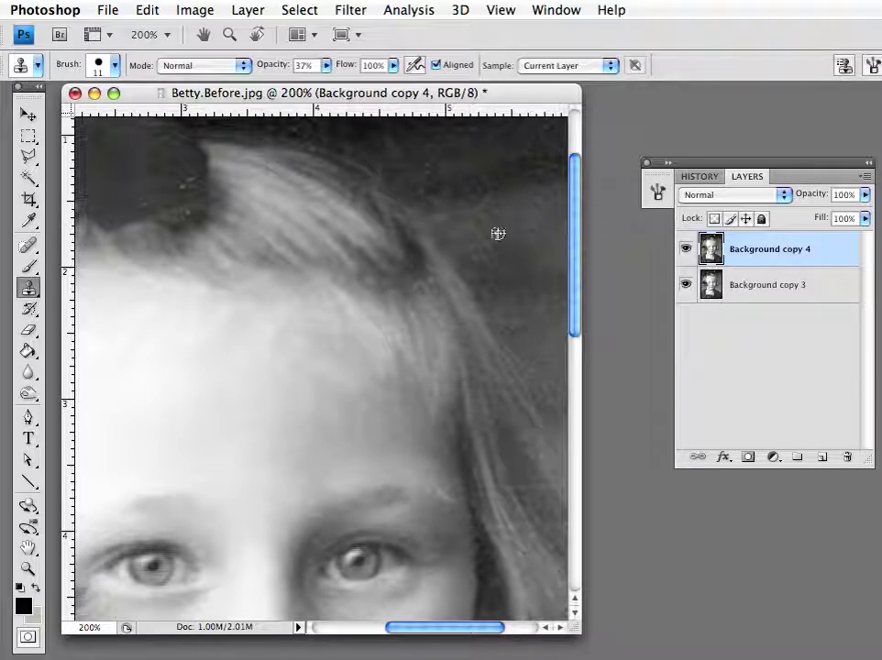